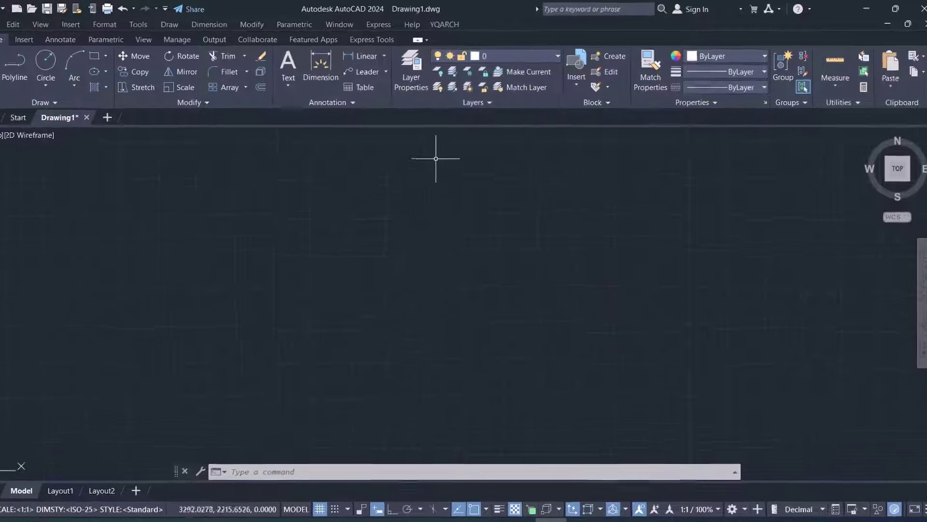
click(452, 25)
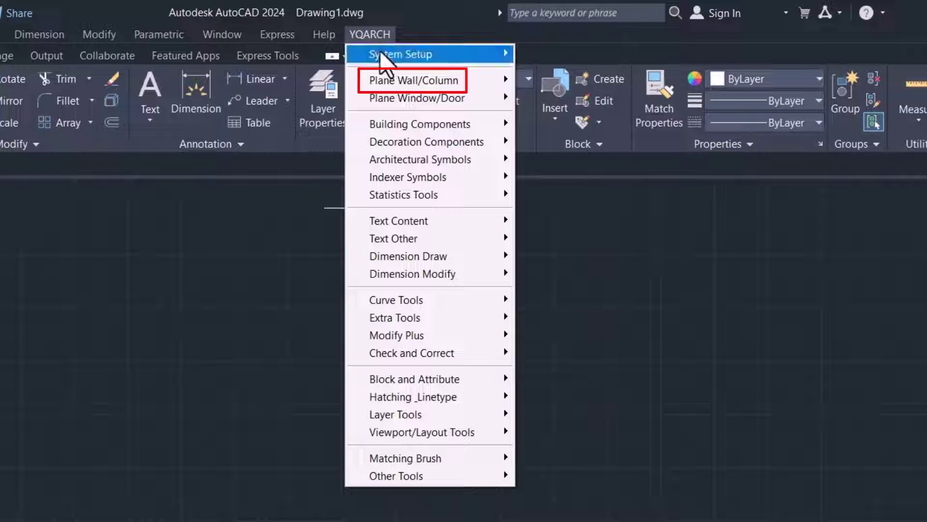
mouse_move(468, 83)
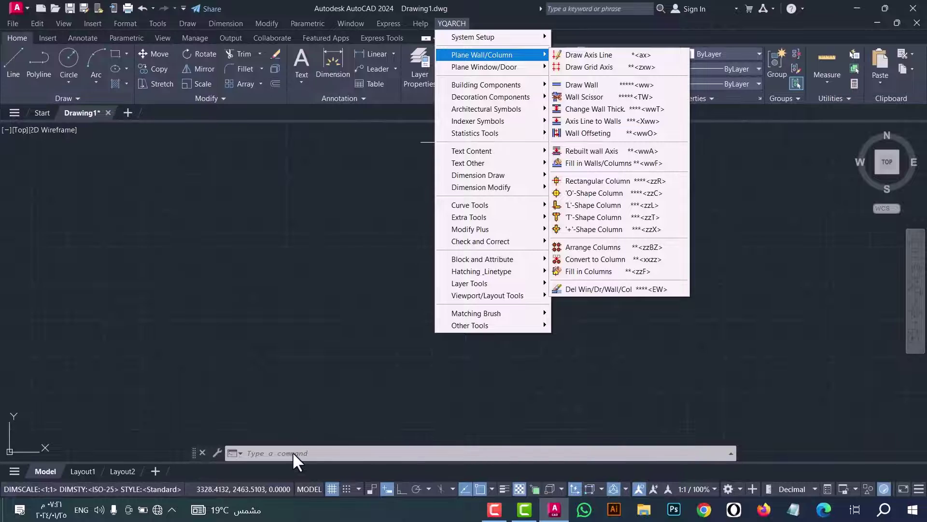
click(419, 286)
Step: Start a YQArch grid axis (ZXW) with breadths 500 400 600 and depths 500 400 600
text(zx)
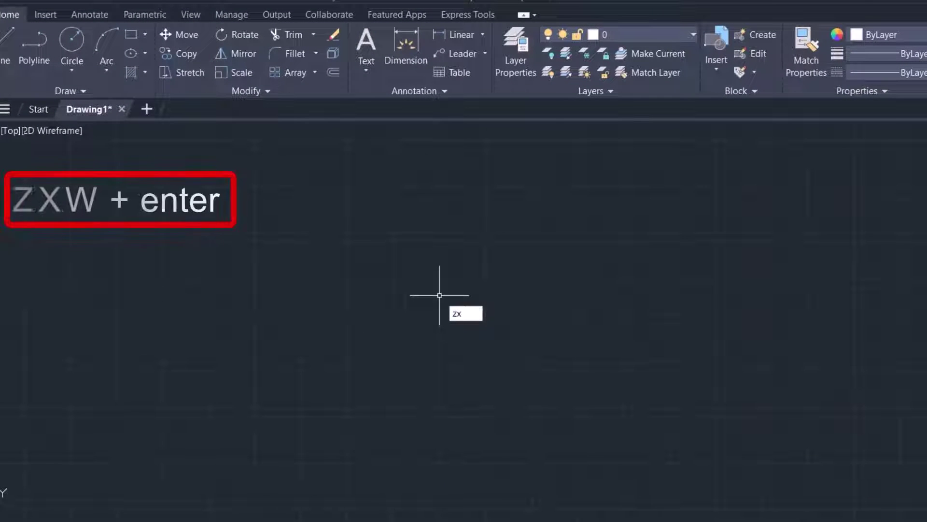
text(w)
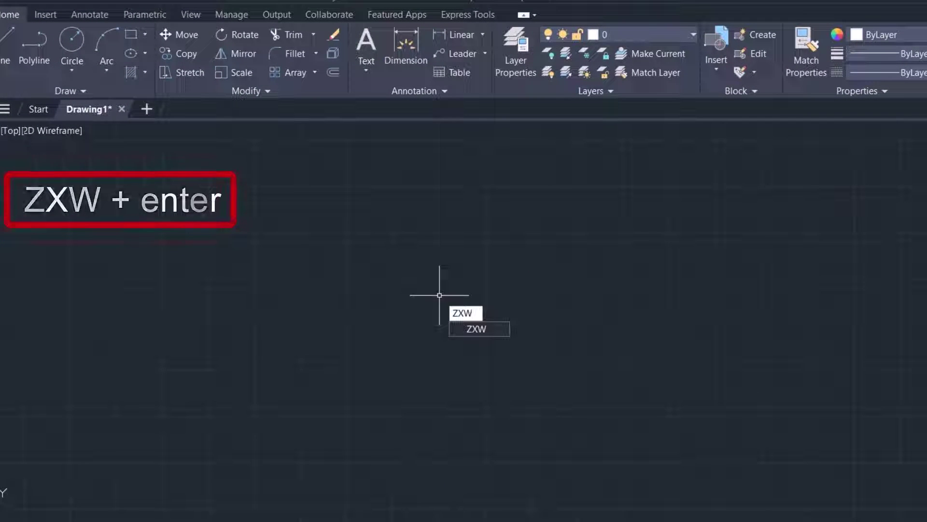
key(Return)
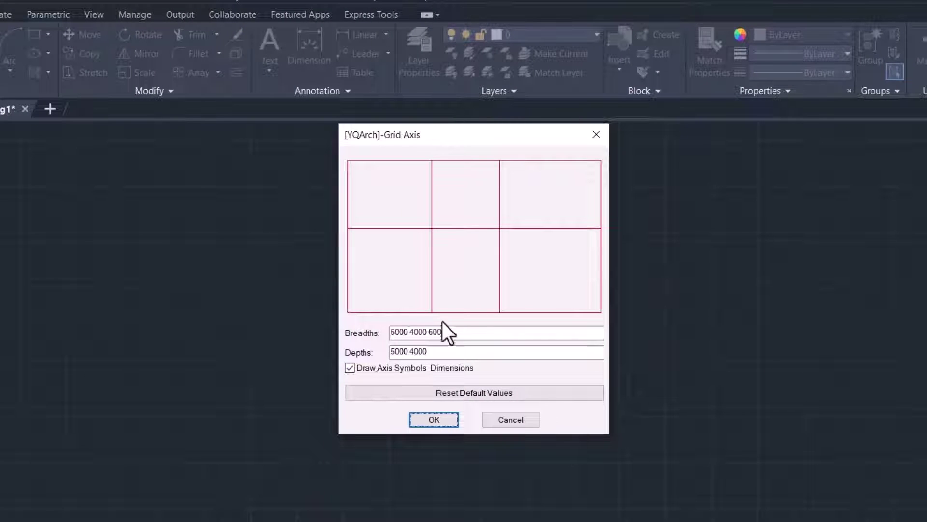
drag(458, 331, 341, 341)
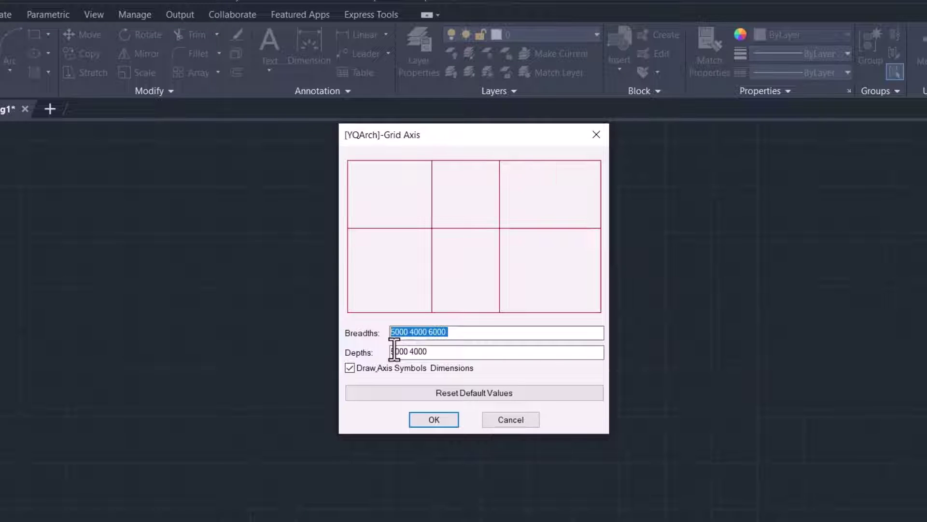
text(5)
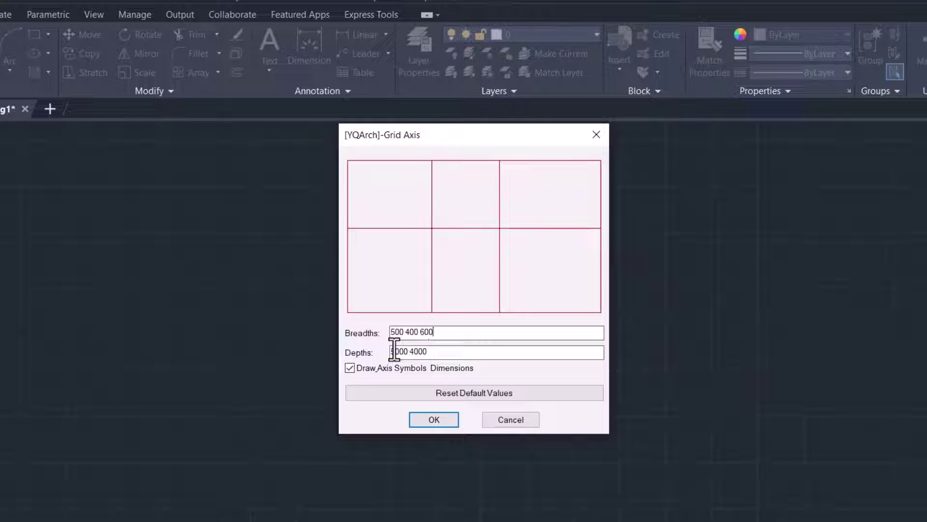
drag(430, 351, 376, 353)
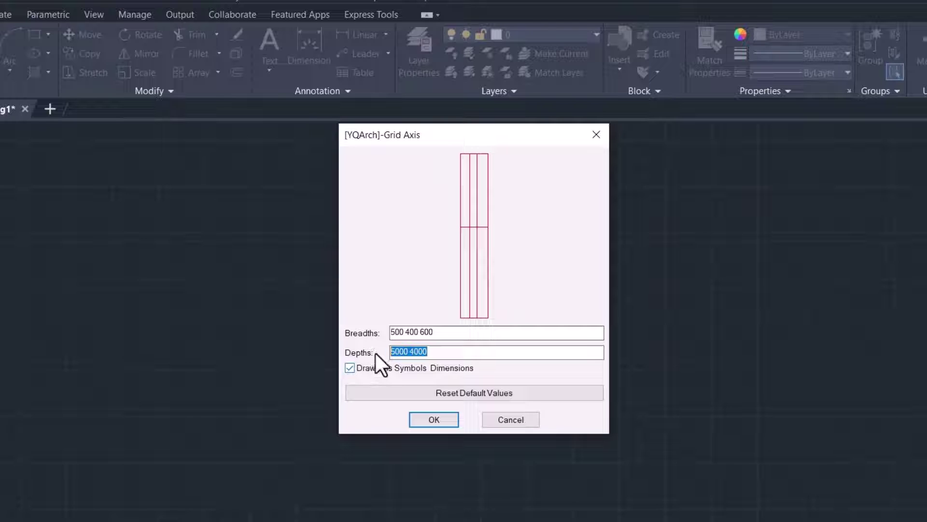
text(500 400)
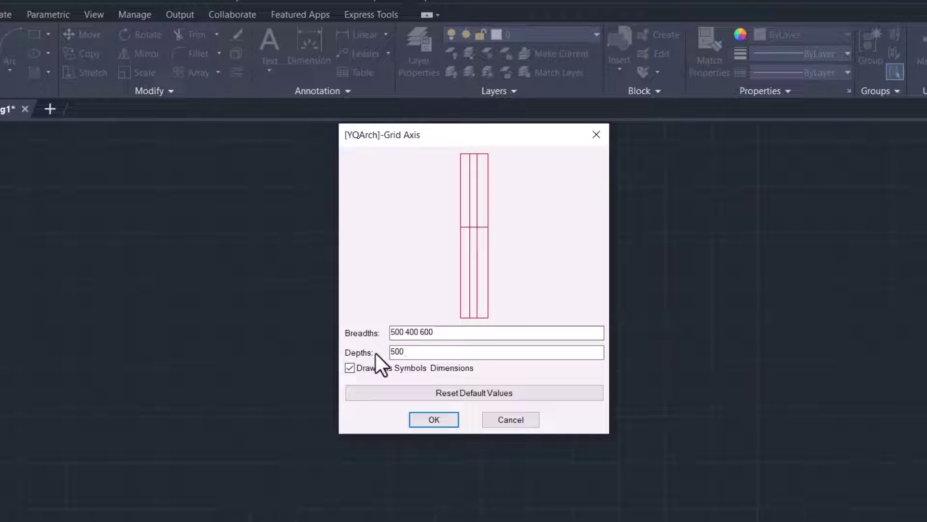
text( 600)
click(435, 419)
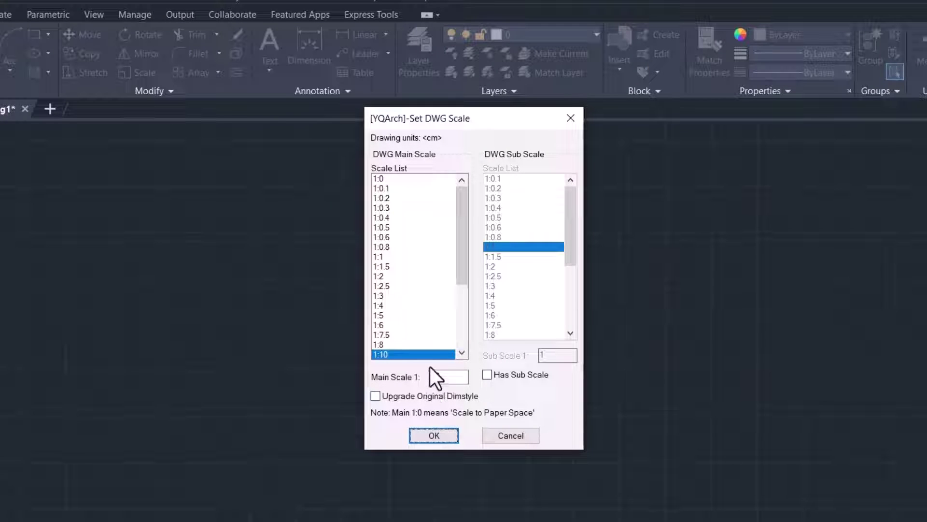
Step: Set the drawing's main scale to 1:10 and place the dimensioned axis grid in the empty model space
click(405, 355)
click(435, 435)
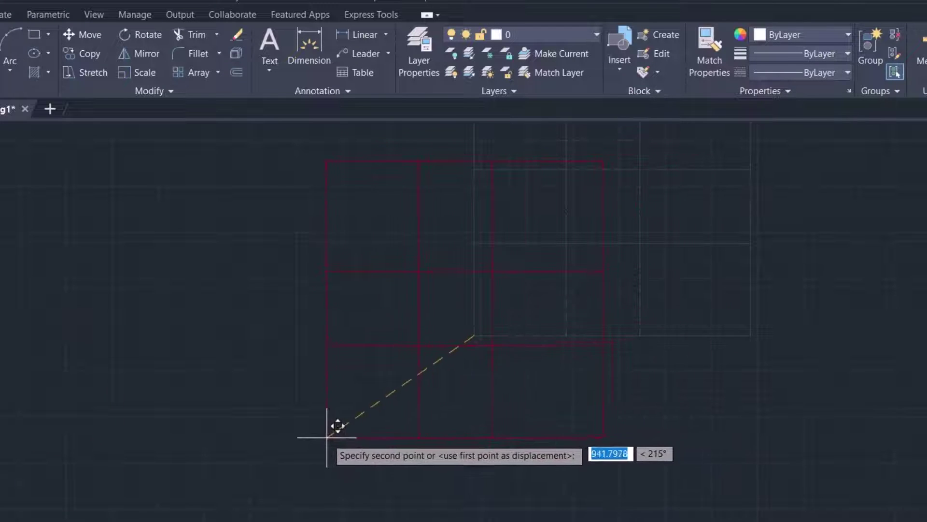
click(318, 439)
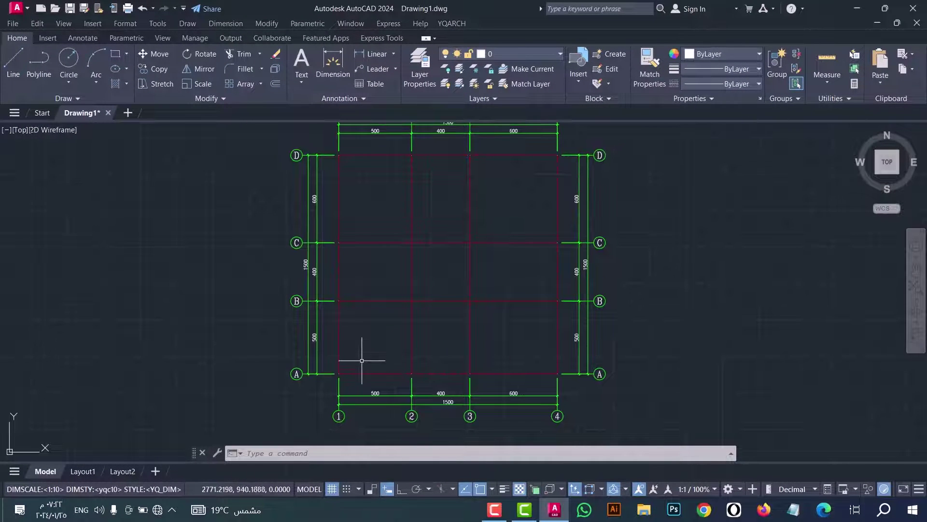
scroll(555, 152, up, 2)
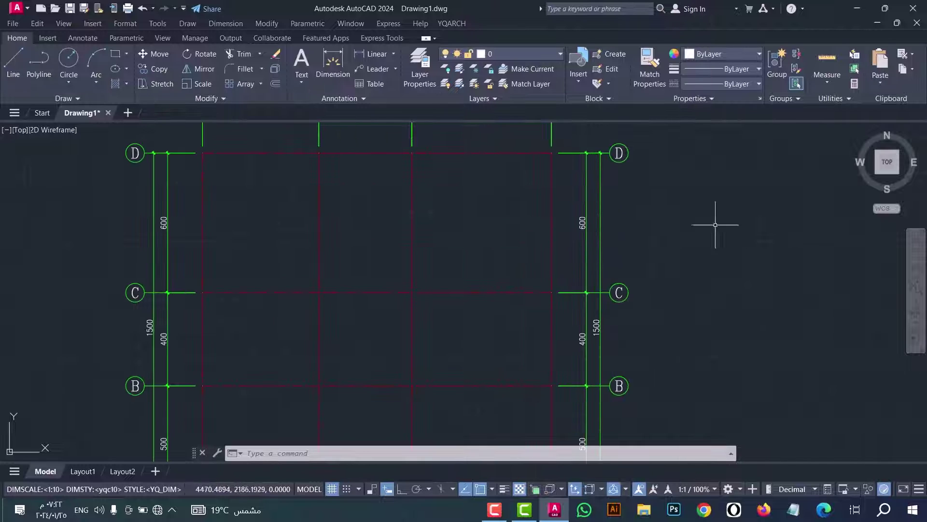
click(916, 269)
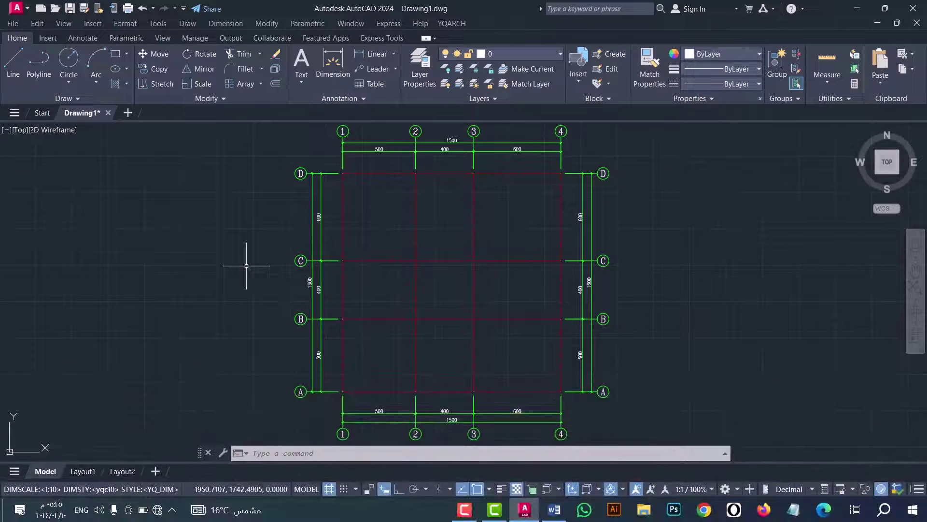
click(456, 22)
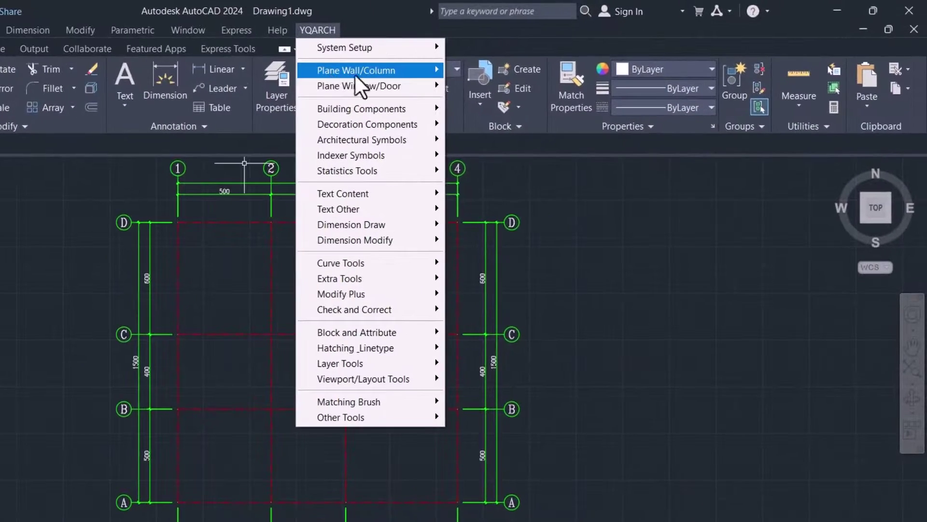
mouse_move(518, 54)
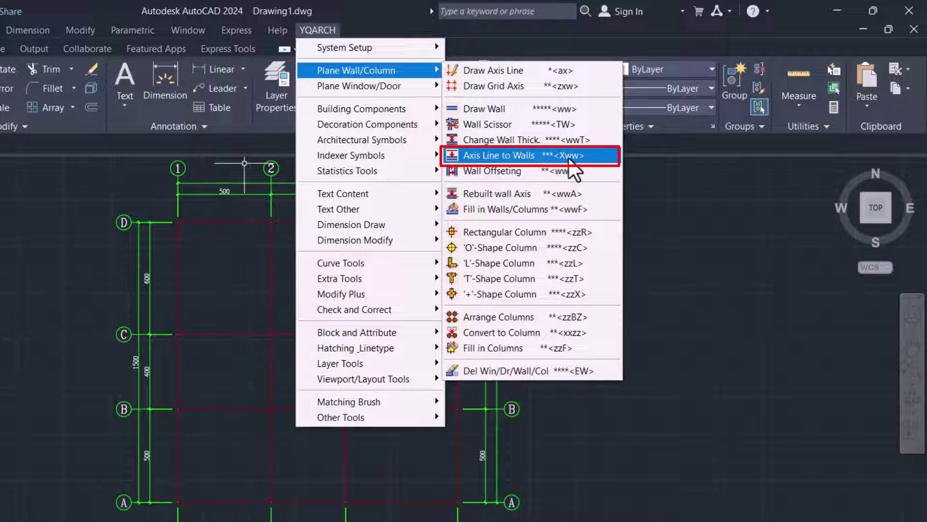
click(512, 155)
click(18, 281)
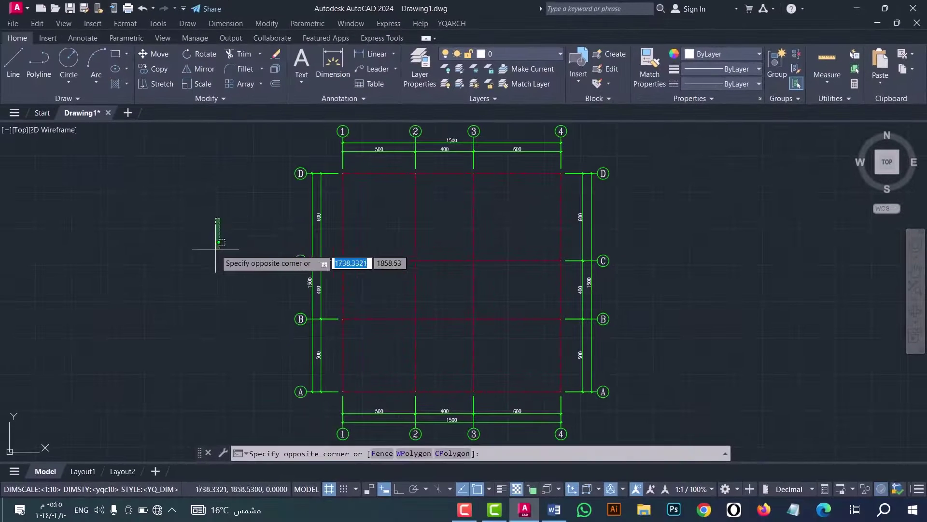
key(Escape)
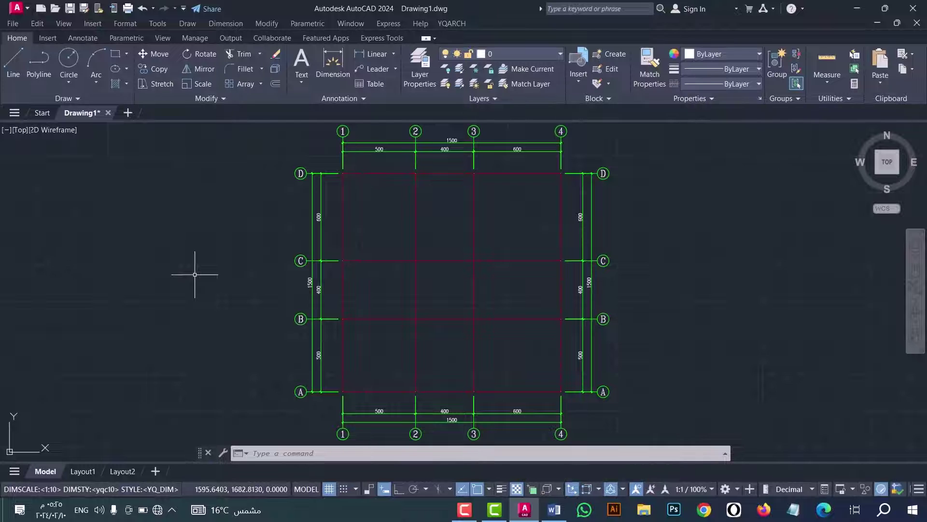
Step: Start the Axis Line to Walls command (XWW) with a wall thickness of 20
text(XWW)
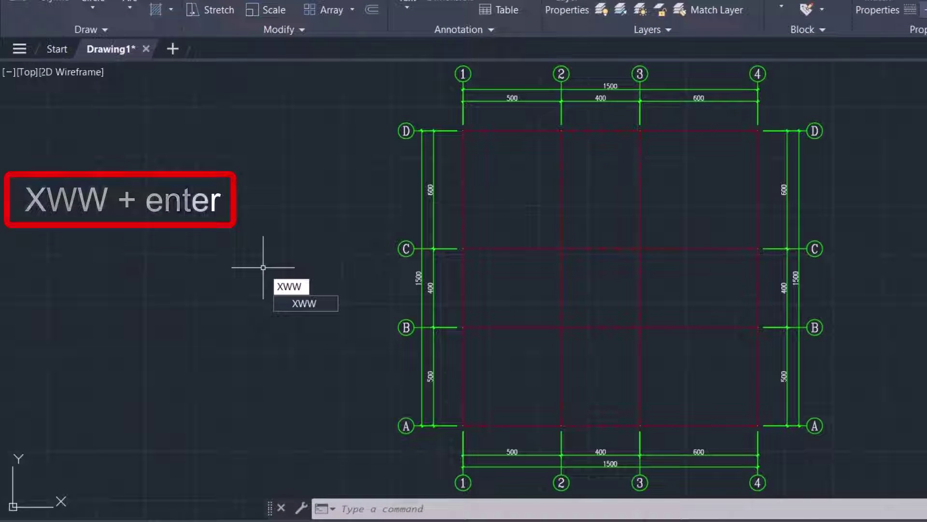
key(Return)
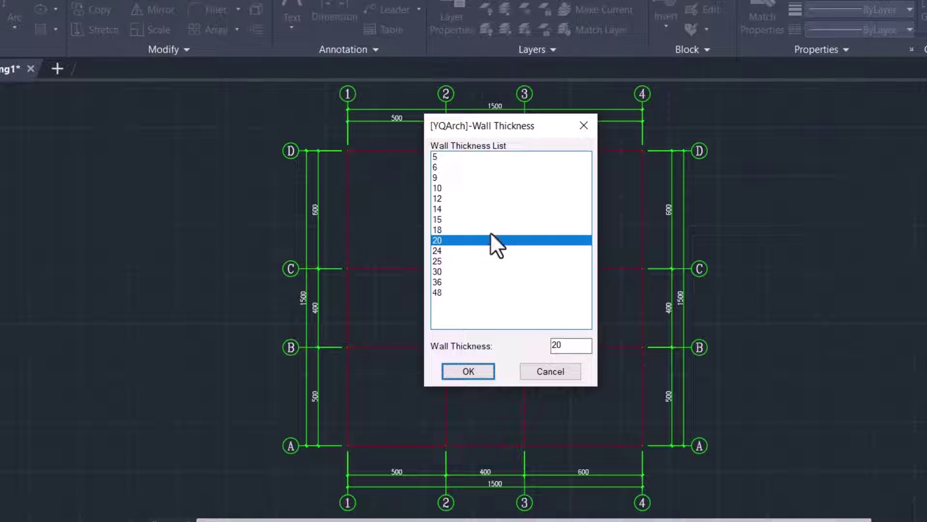
click(463, 247)
click(464, 238)
click(477, 370)
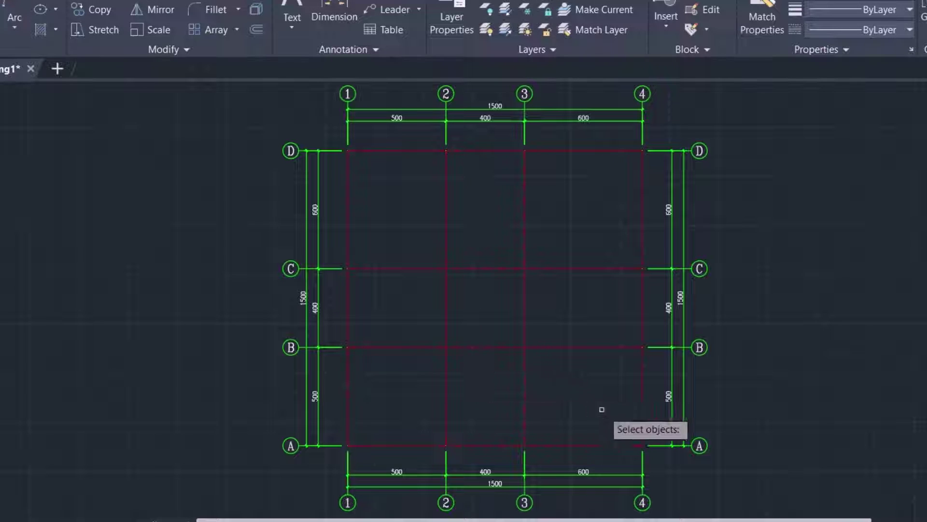
Step: Select all the red axis lines of the grid and convert them to walls
click(654, 456)
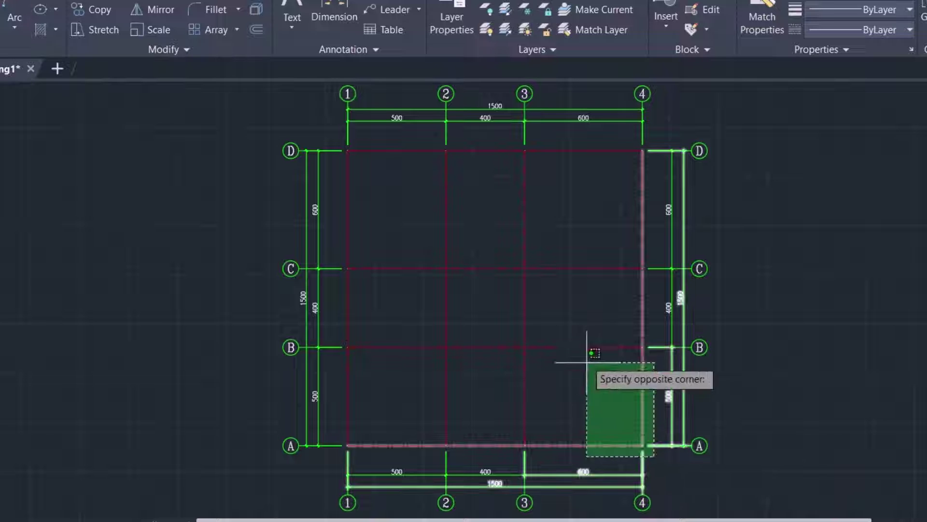
click(668, 466)
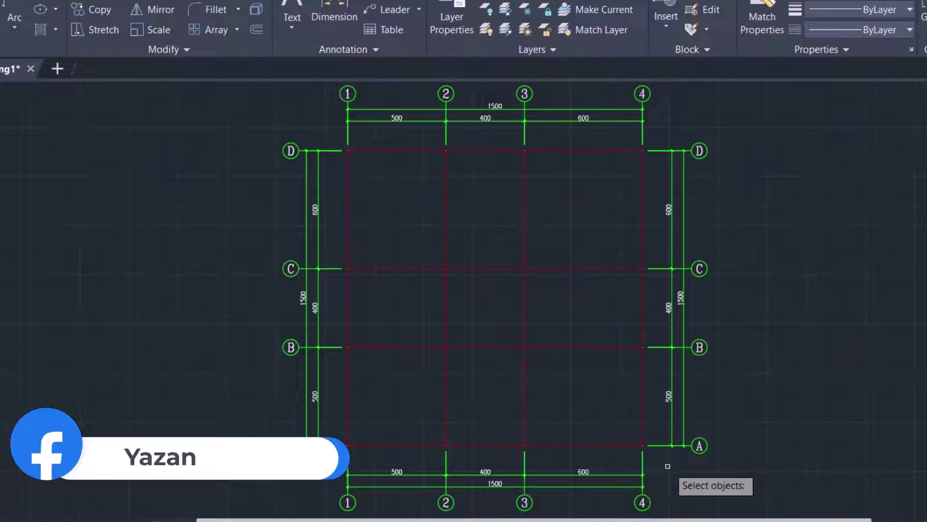
click(325, 138)
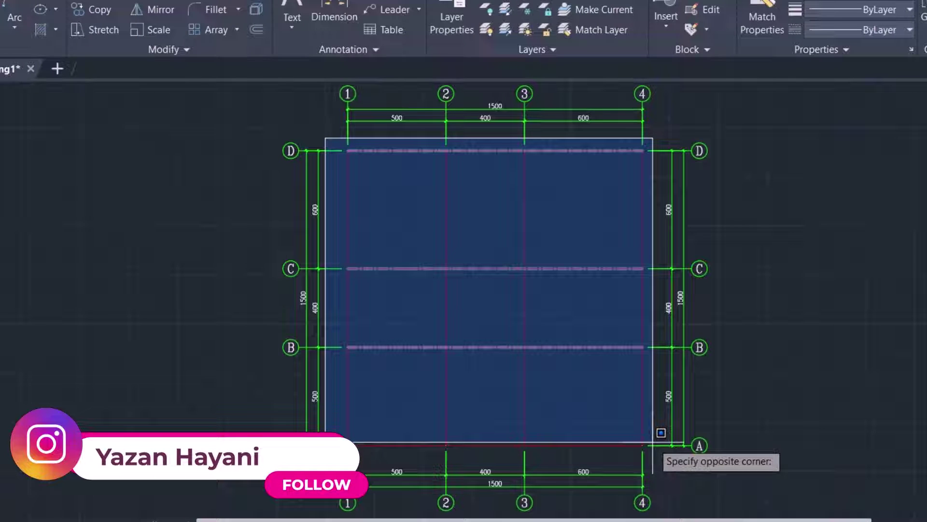
click(668, 445)
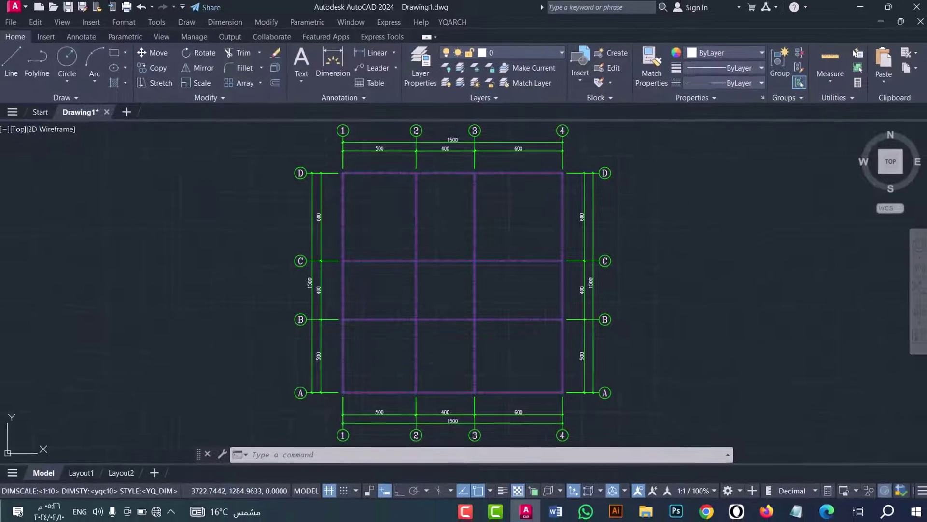
key(Return)
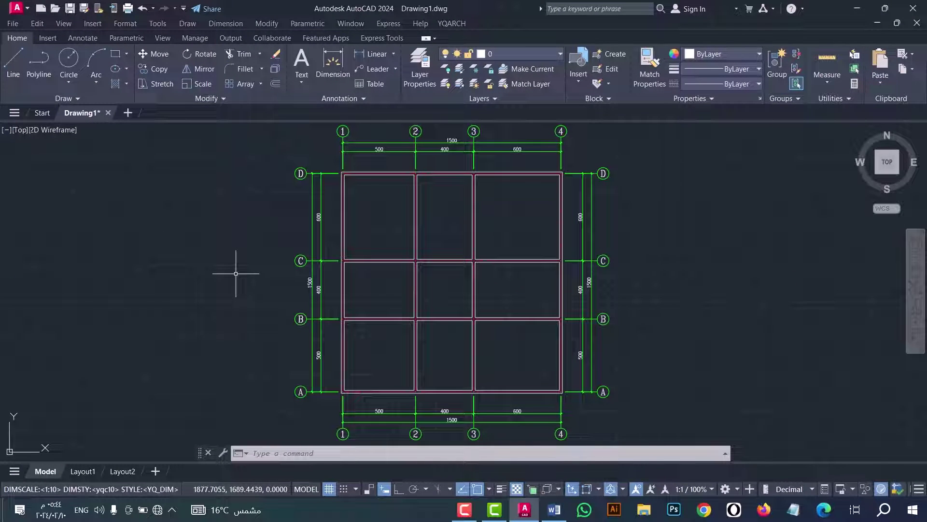
click(449, 23)
mouse_move(464, 60)
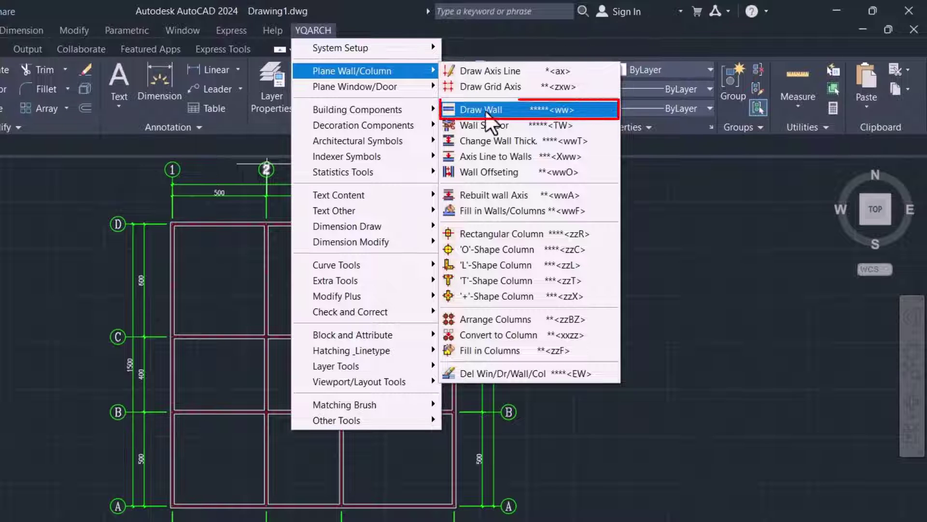
click(1, 292)
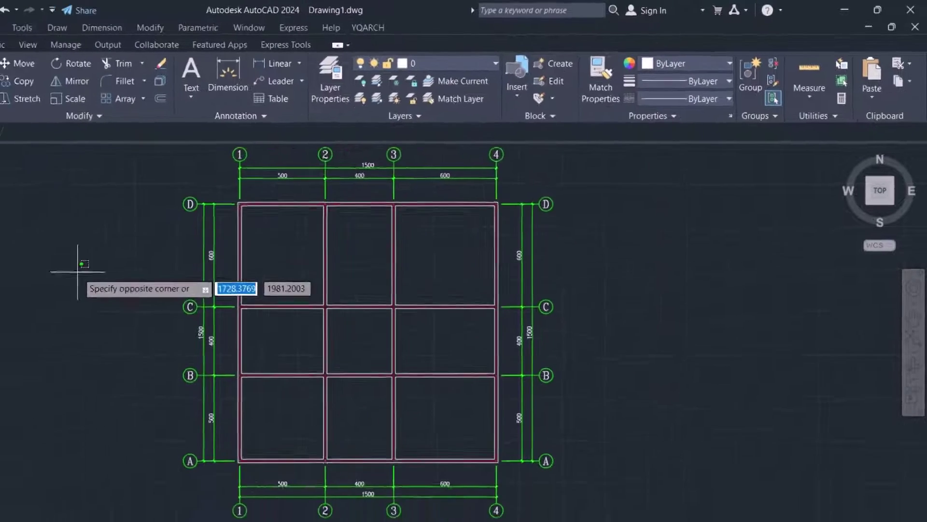
key(Escape)
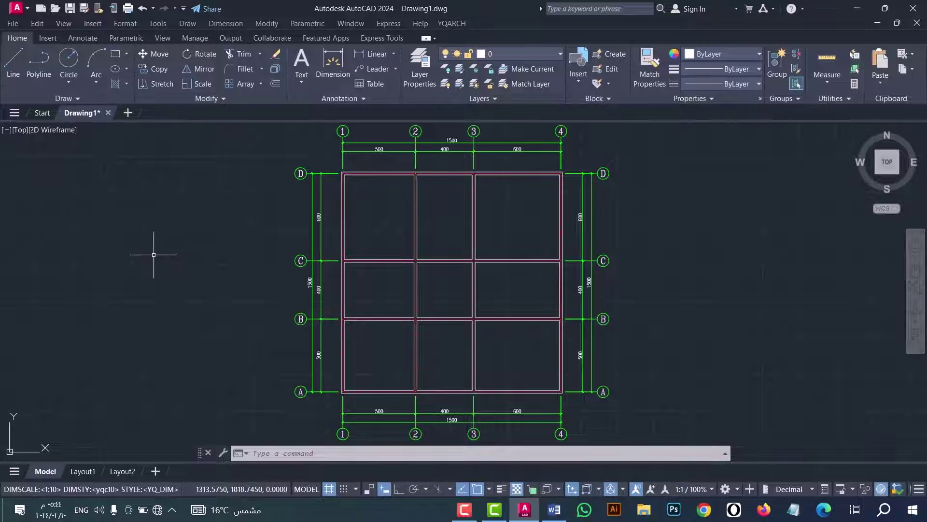
Step: Start the Draw Wall command (WW) with WALL as the current wall layer and a wall thickness of 20
text(WW)
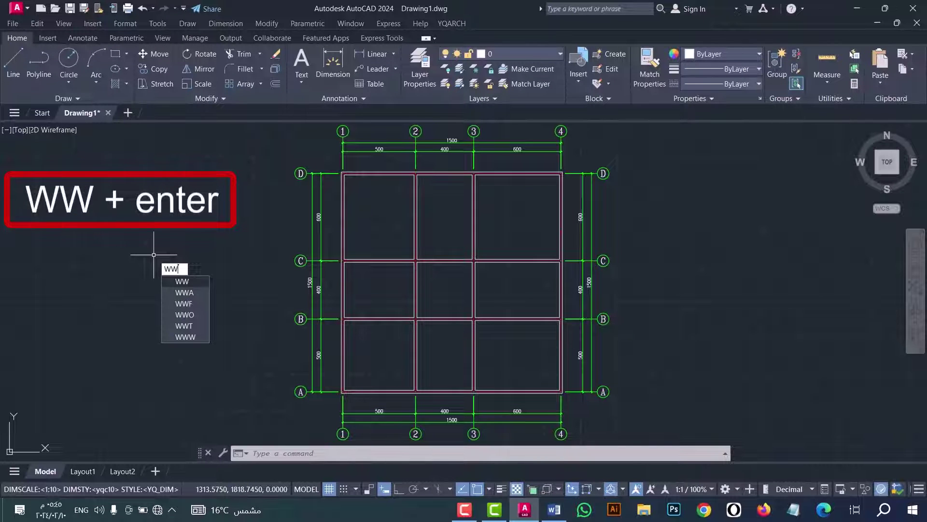
key(Return)
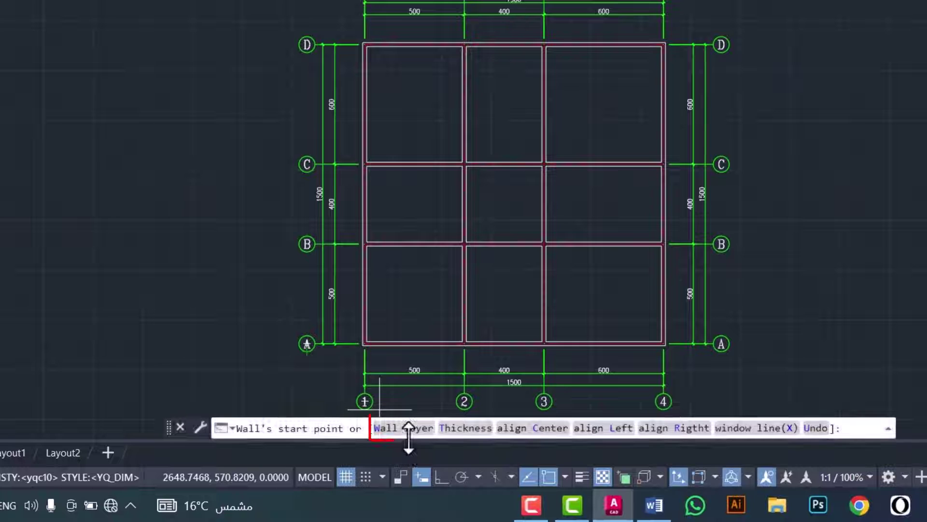
click(419, 429)
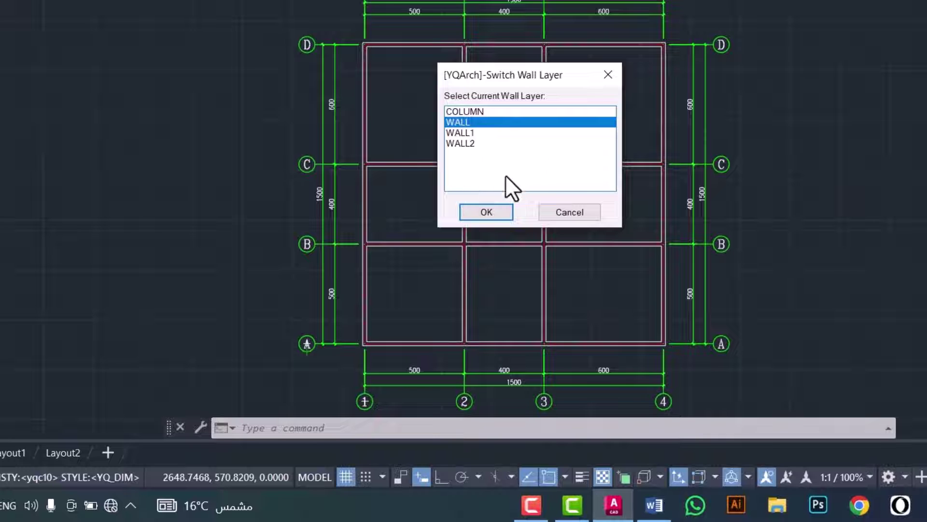
click(493, 216)
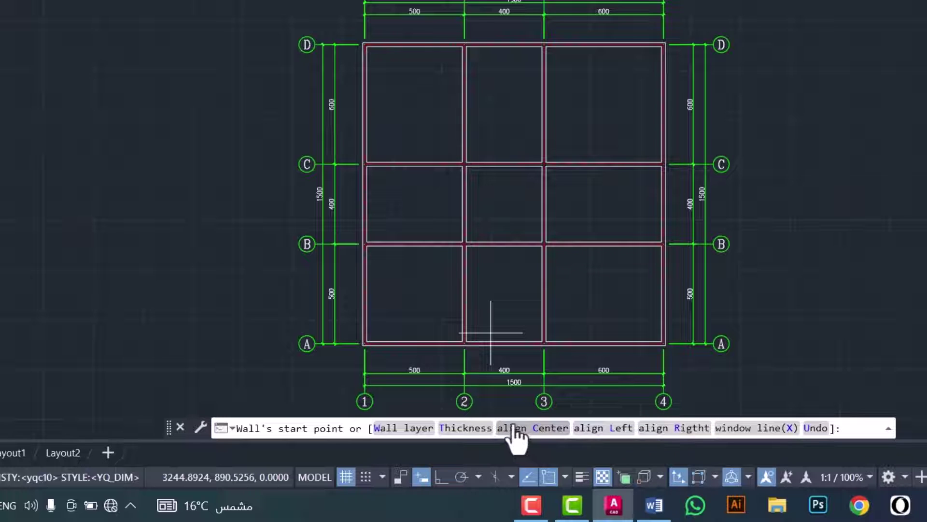
click(475, 427)
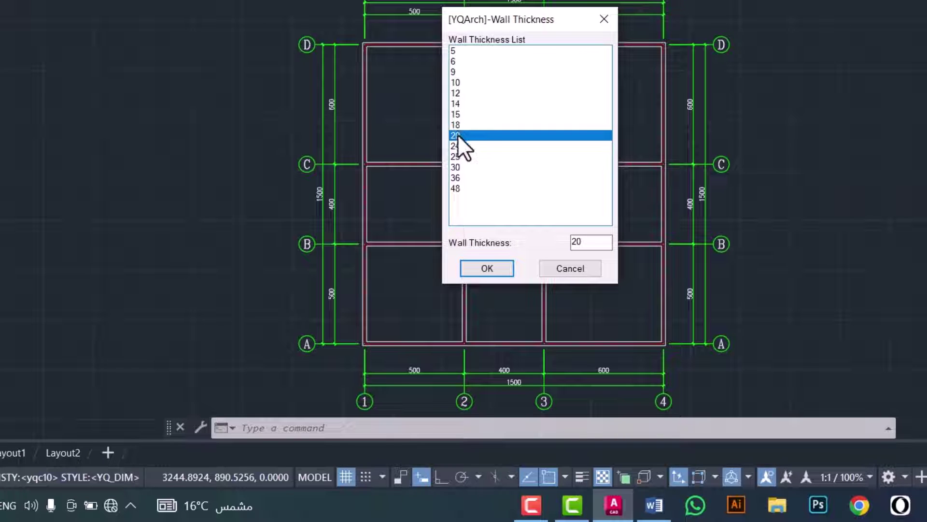
click(498, 273)
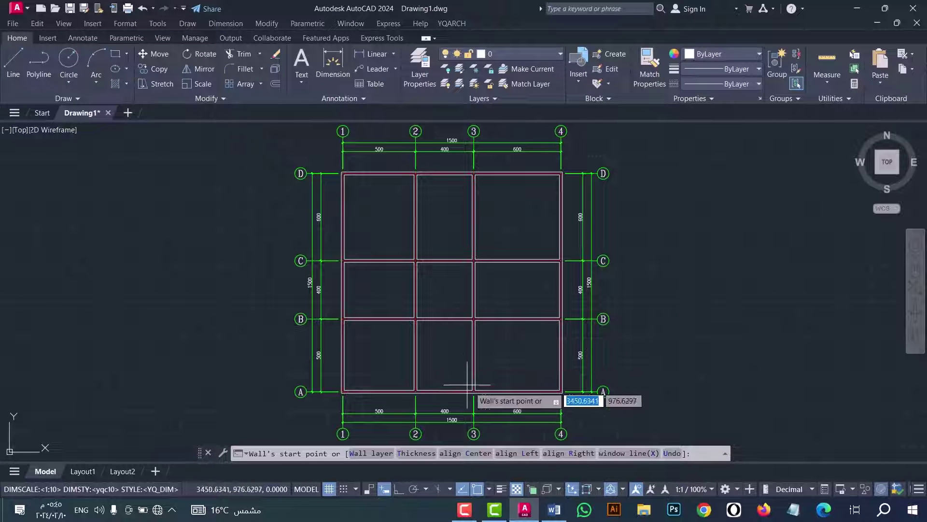
Step: Draw an L-shaped wall in the room between axes 1–2 and A–B, from the axis 2 wall west and down to the axis A wall
scroll(431, 335, up, 6)
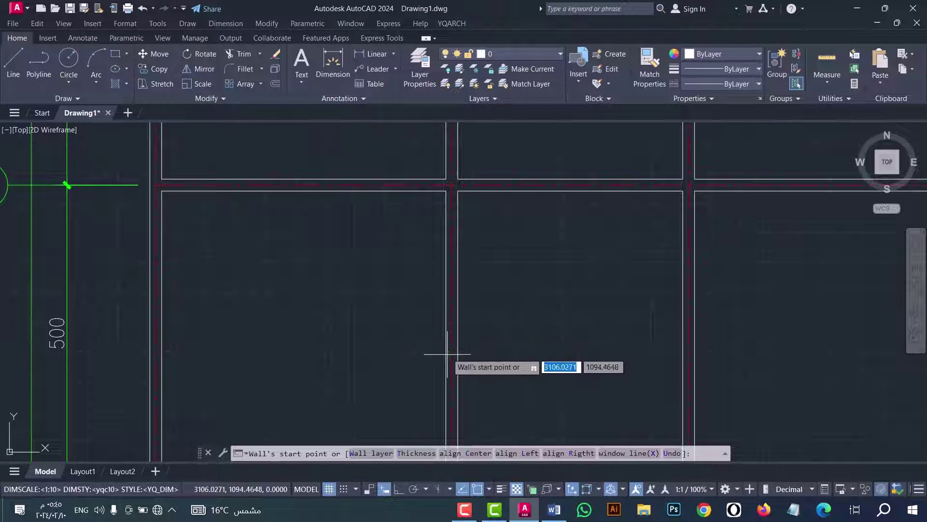
click(446, 332)
scroll(358, 316, down, 4)
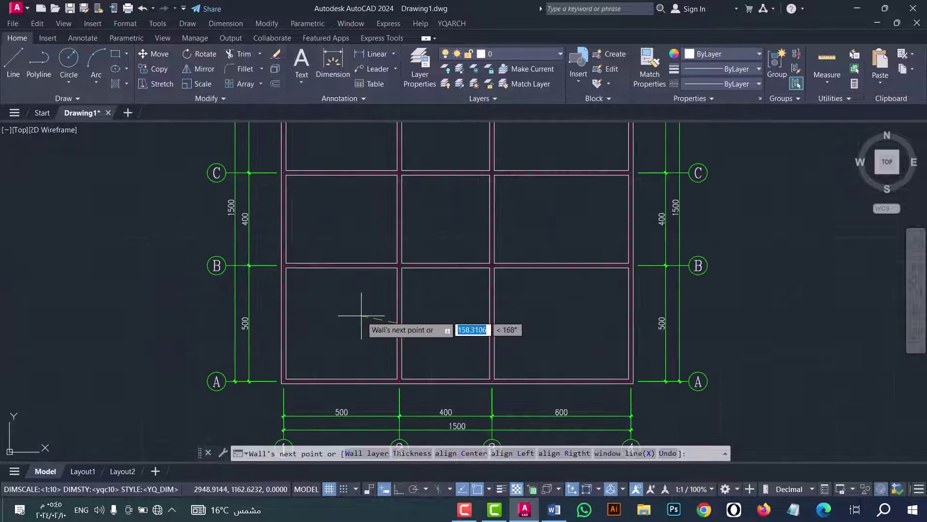
key(F8)
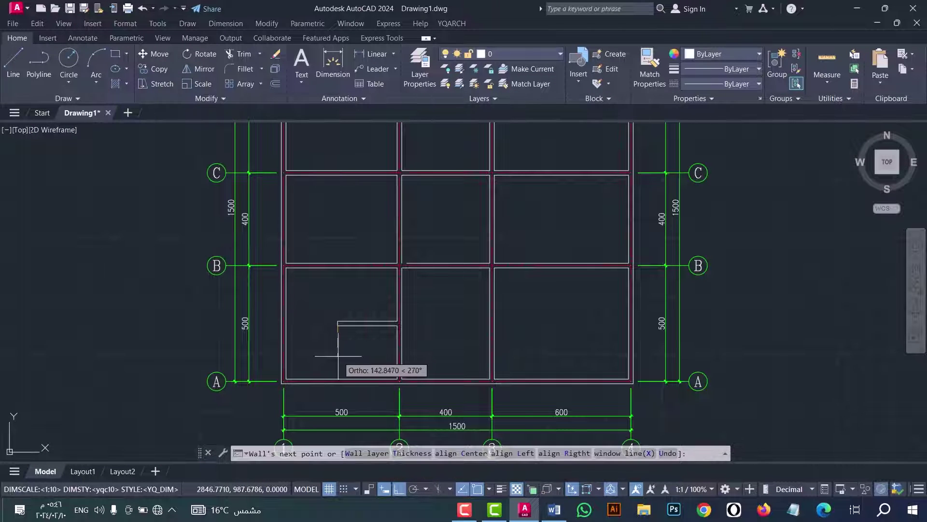
click(356, 378)
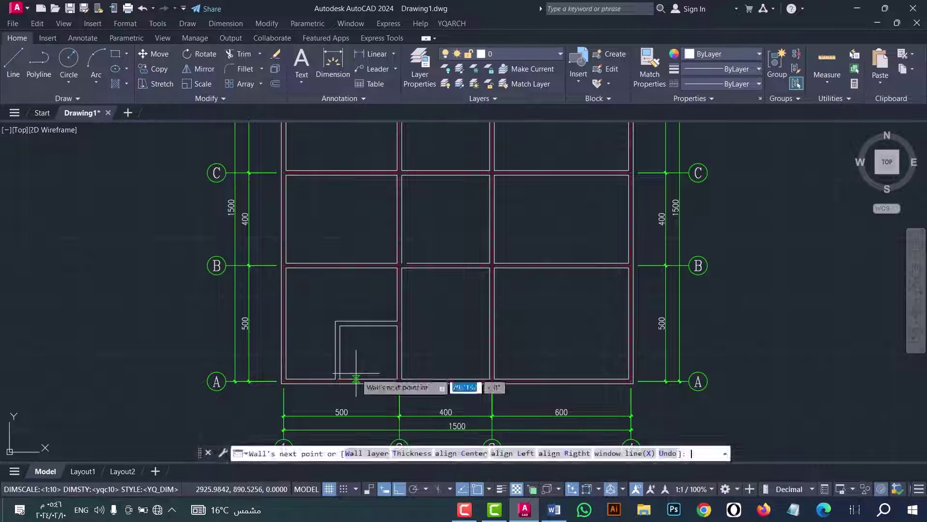
key(Return)
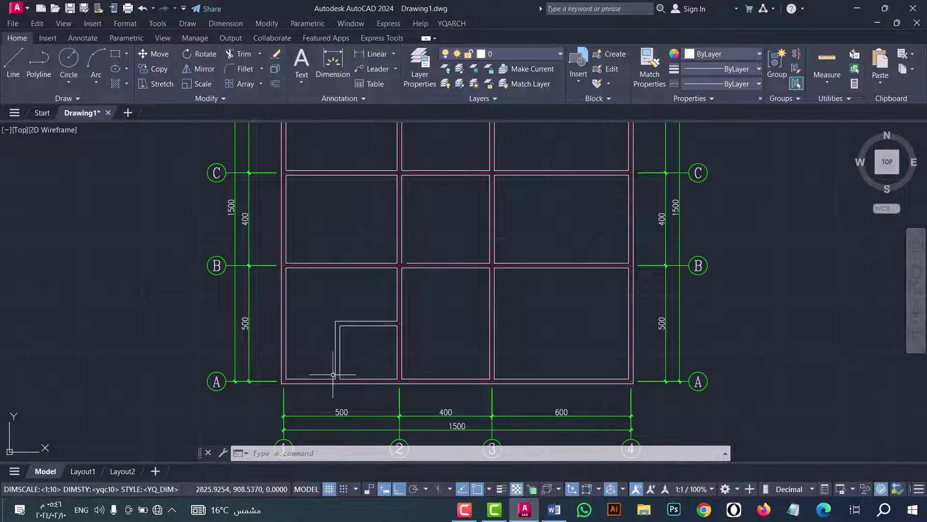
scroll(334, 374, up, 4)
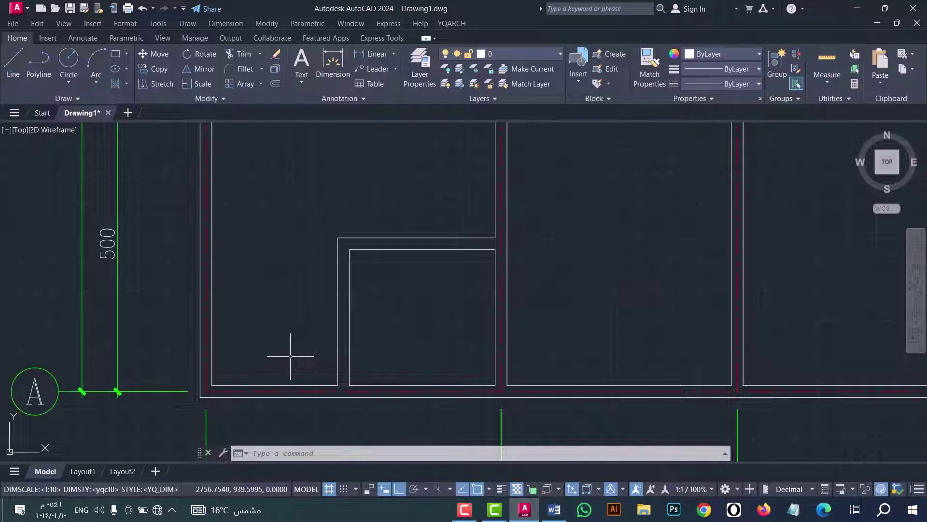
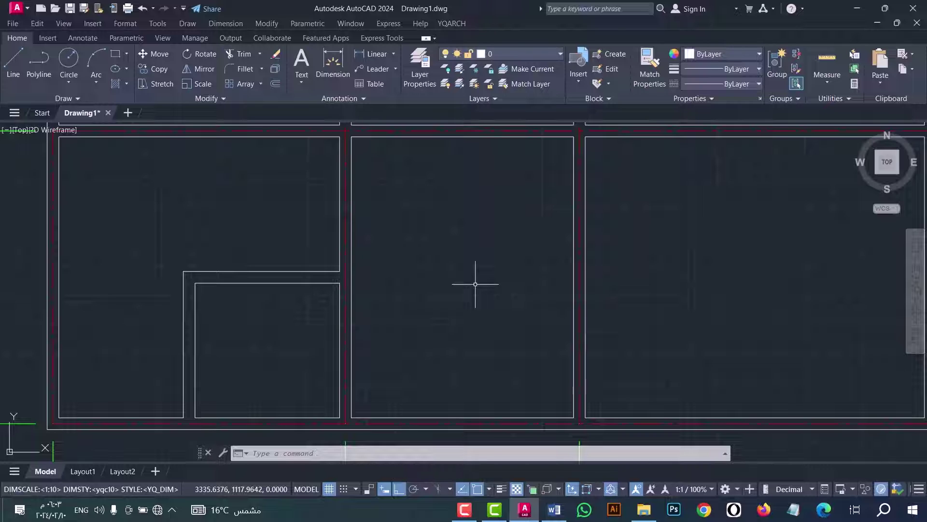
Step: Offset the axis 3 wall between axes A and B by 170 to both sides with Wall Offsetting (WWO)
click(450, 23)
mouse_move(514, 58)
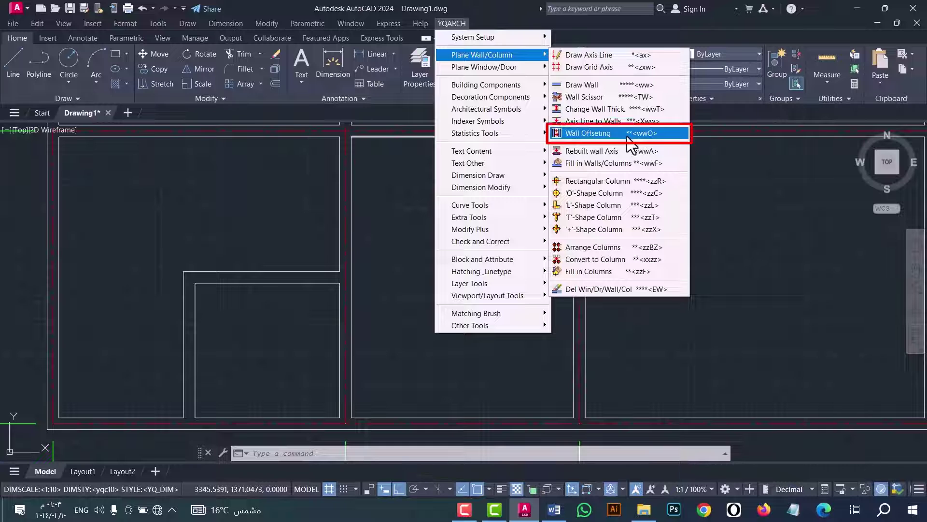
click(723, 218)
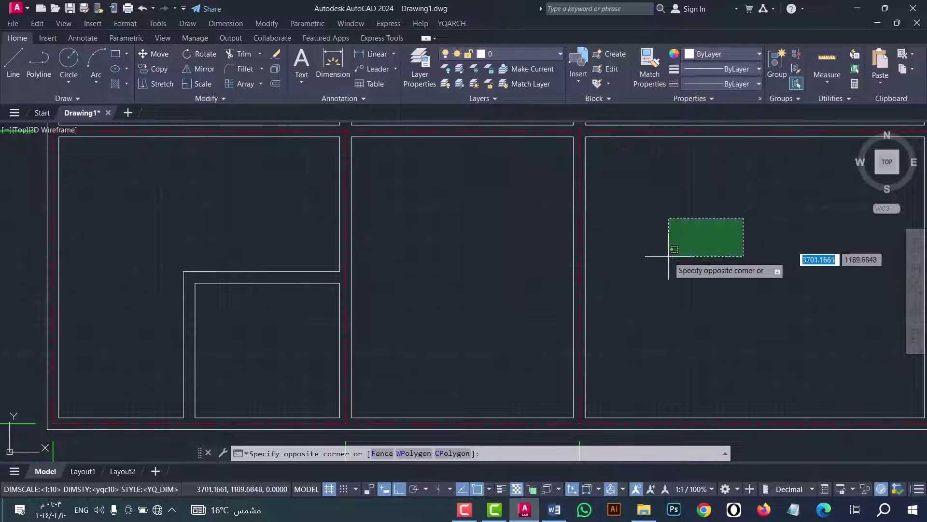
click(665, 256)
text(WWO)
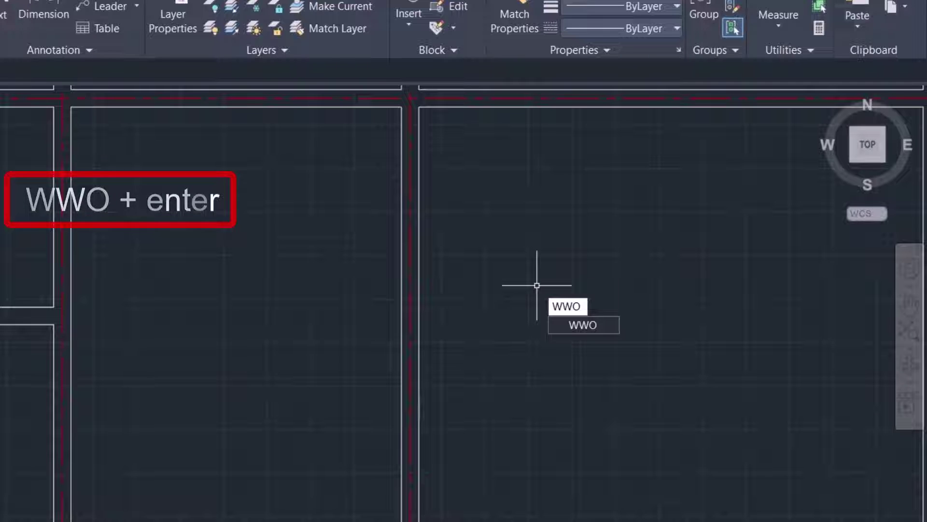
key(Return)
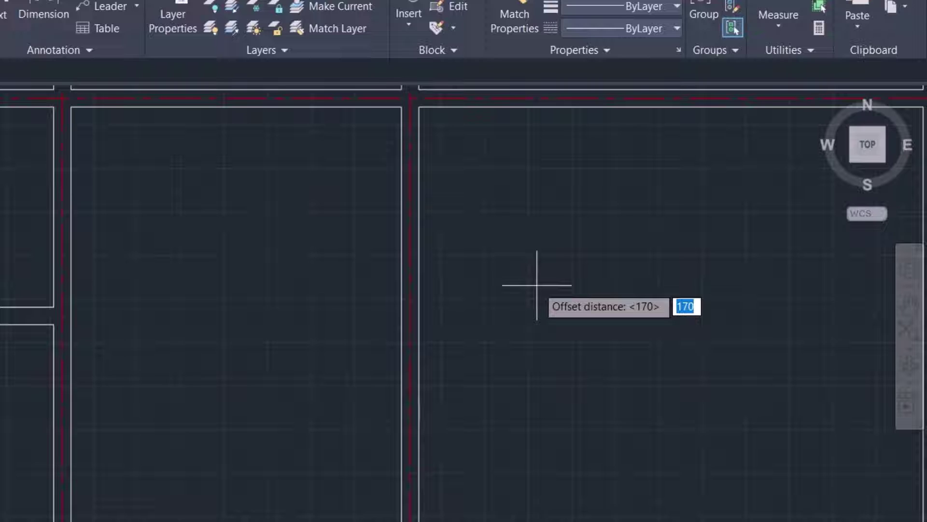
text(1)
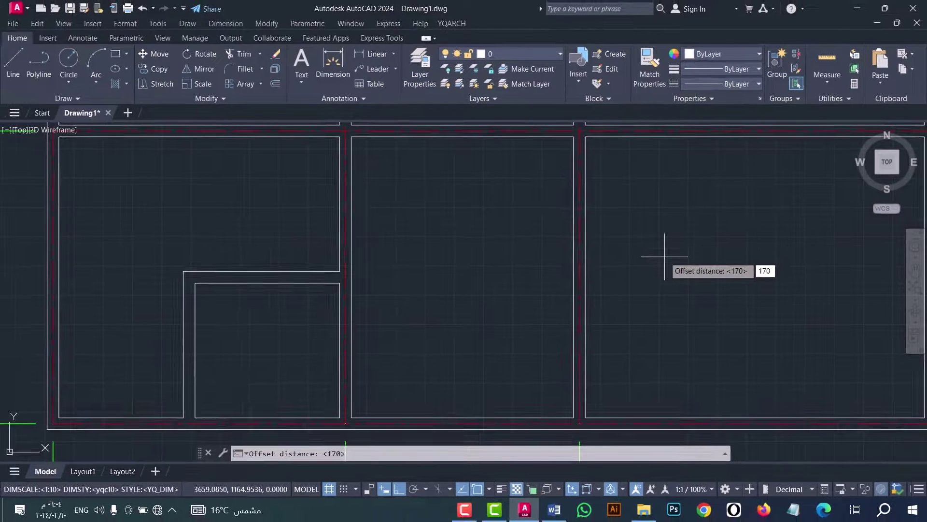
key(Return)
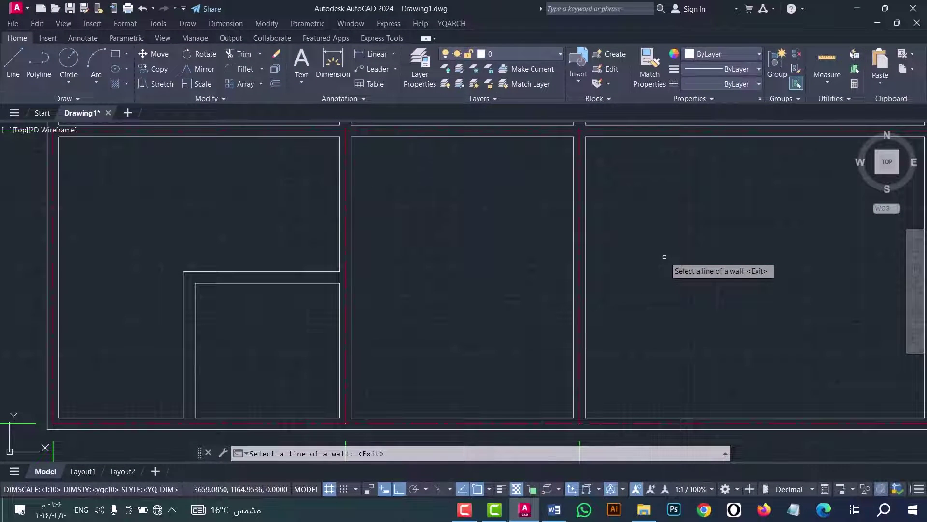
click(585, 265)
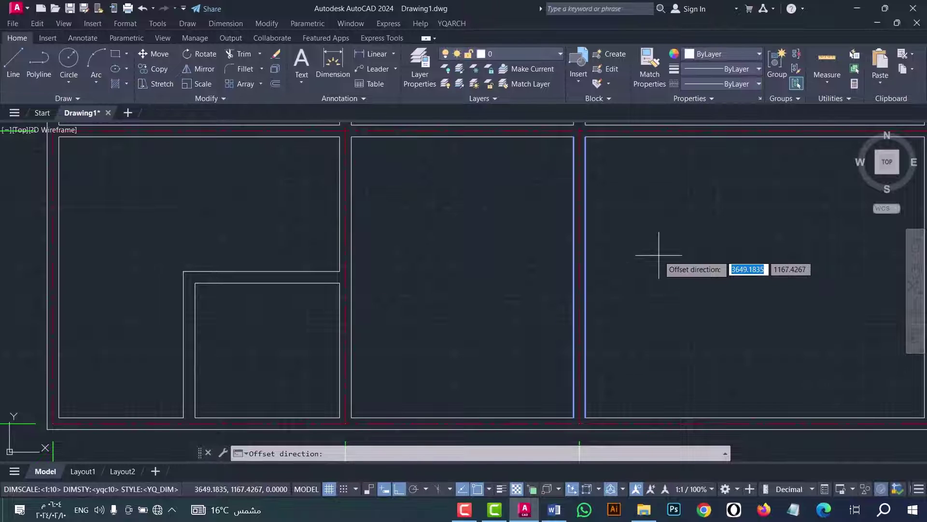
click(692, 257)
click(574, 253)
click(458, 248)
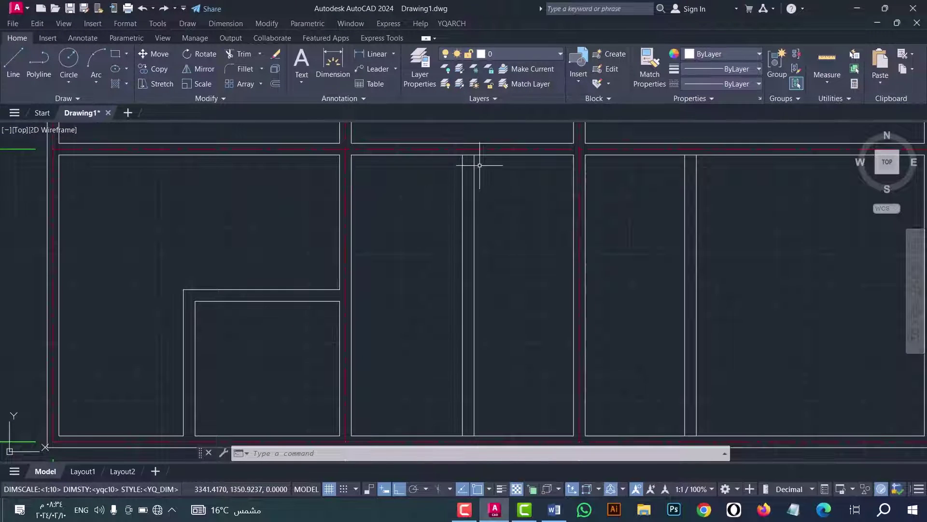
Step: Select both lines of the axis 3 wall between axes A and B and move them east, short of the offset wall
scroll(479, 159, up, 6)
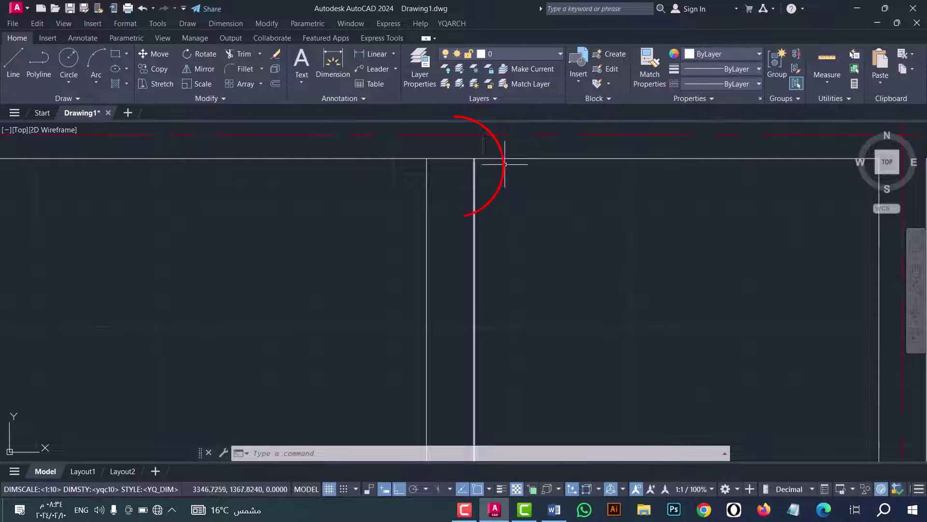
scroll(489, 197, down, 4)
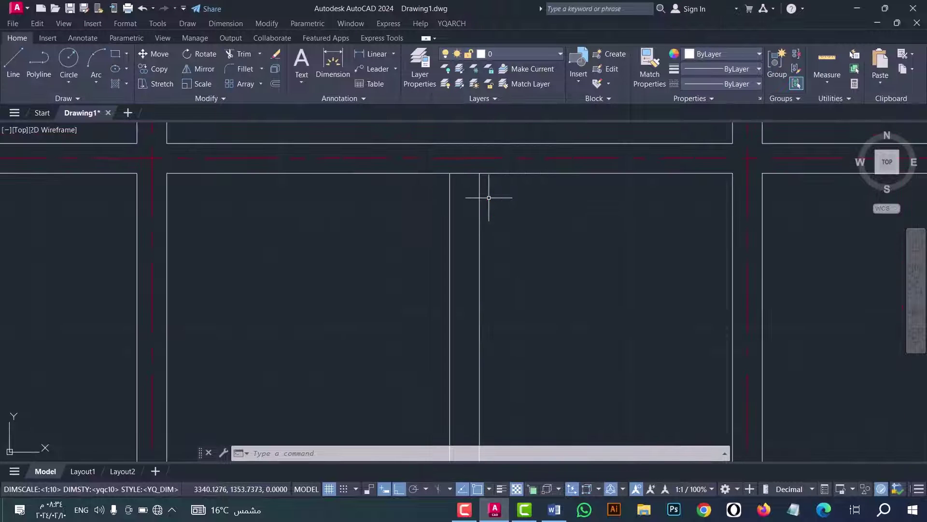
scroll(689, 196, up, 3)
click(673, 203)
click(606, 227)
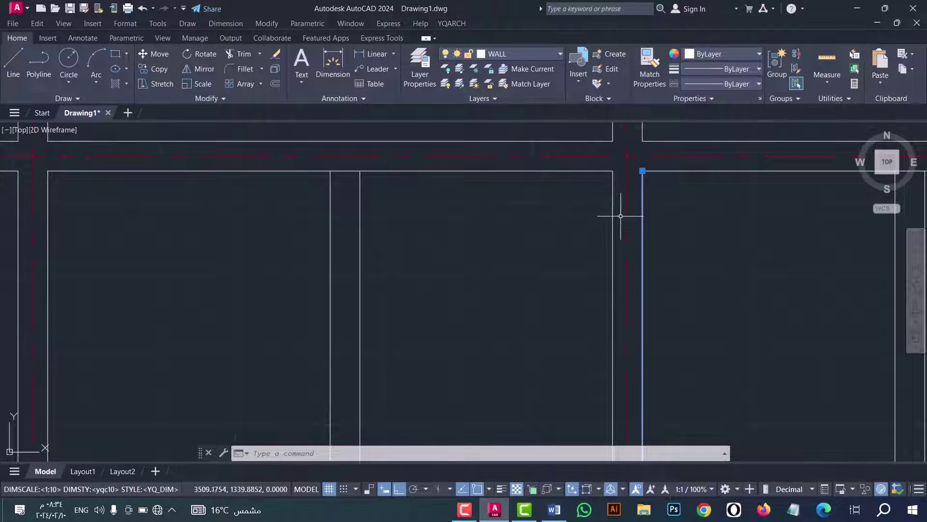
scroll(545, 256, down, 3)
text(m)
key(Return)
click(528, 314)
click(624, 309)
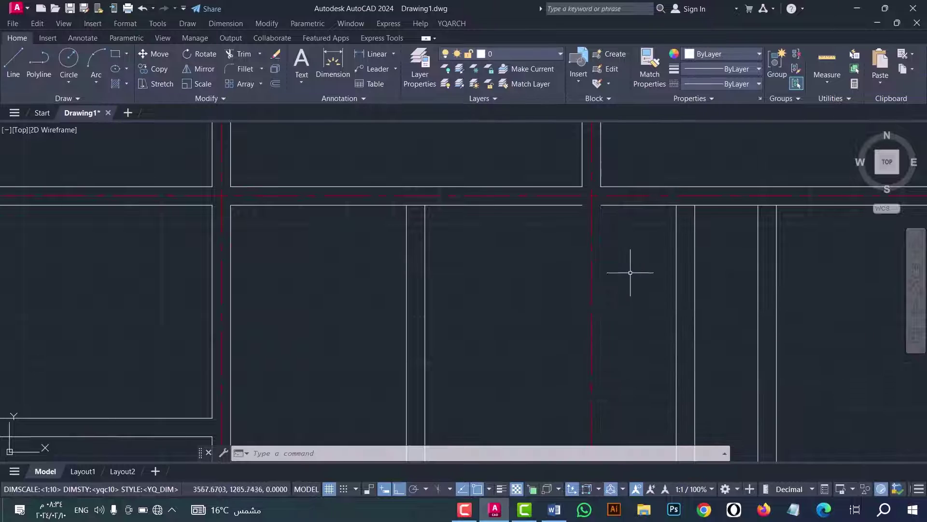
scroll(631, 269, down, 4)
scroll(636, 219, up, 4)
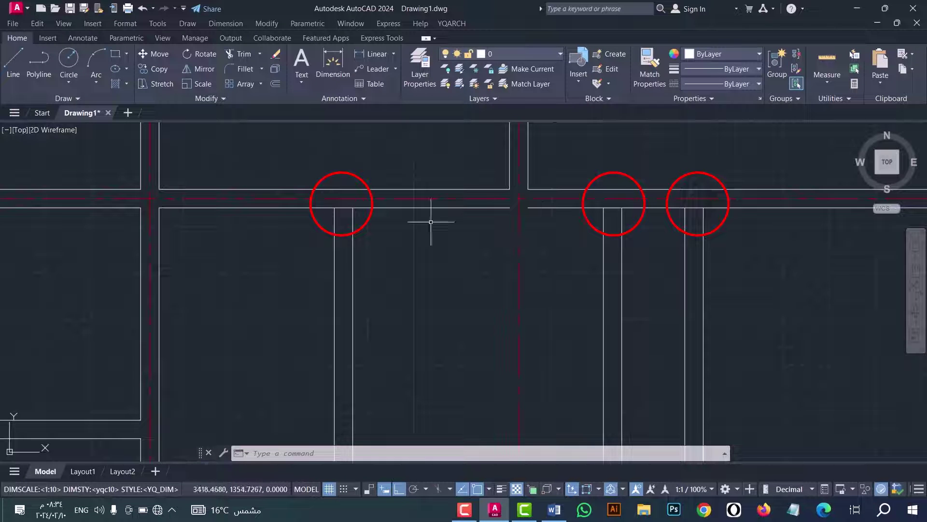
scroll(478, 217, down, 3)
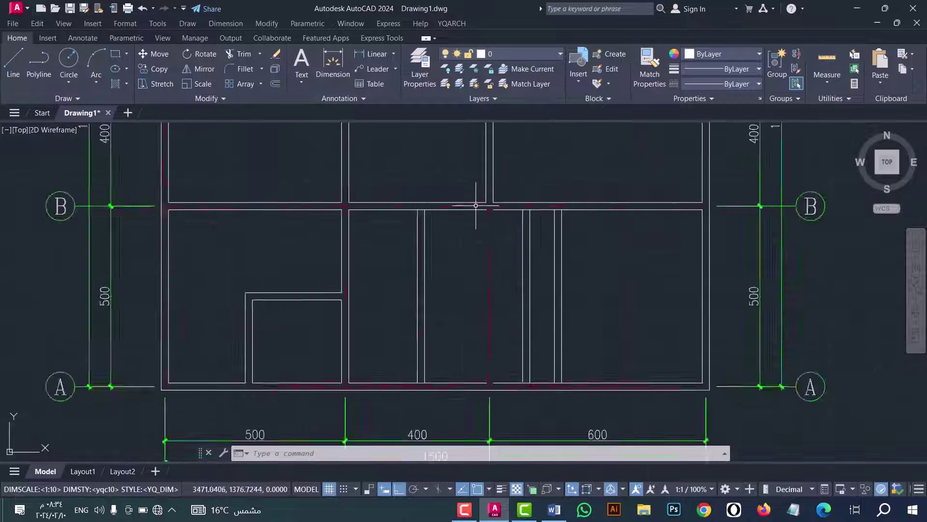
scroll(481, 243, up, 1)
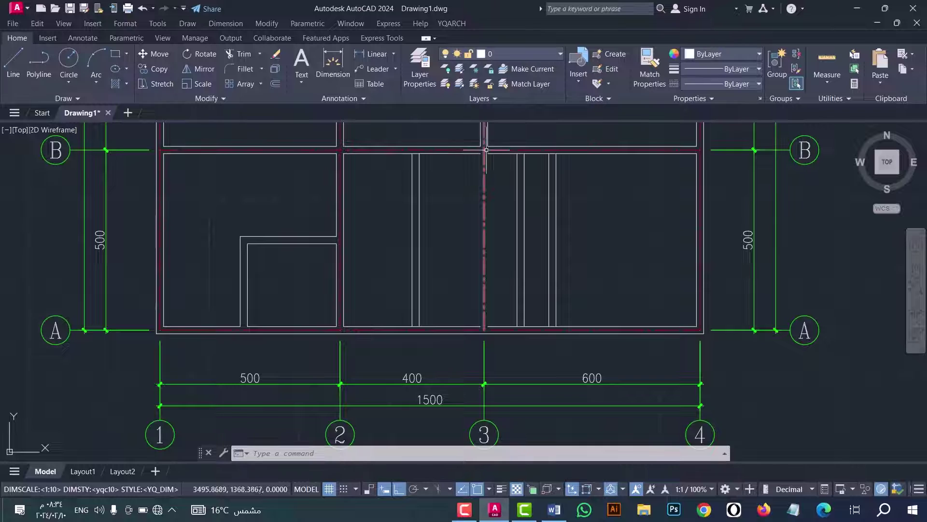
scroll(467, 152, up, 2)
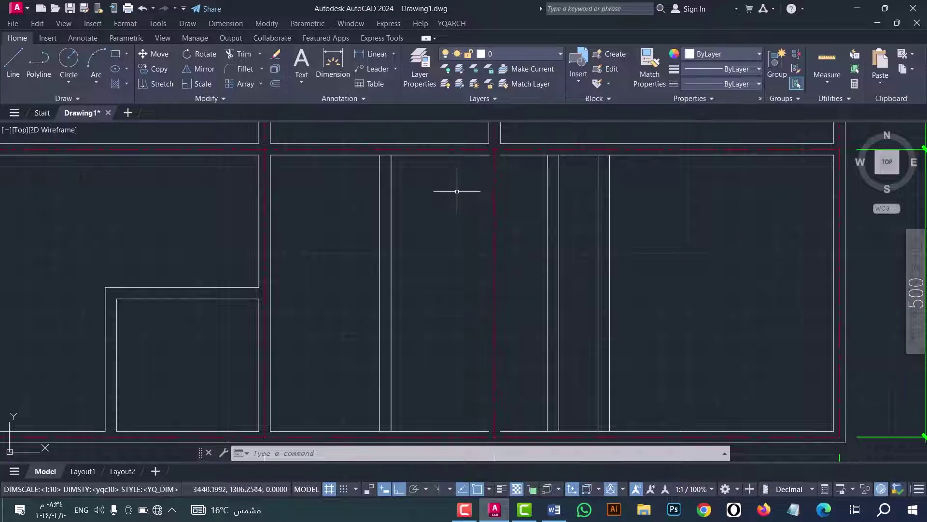
Step: Clean up the junctions of the three inner walls with the axis B wall in one window using Wall Scissor (TW)
click(451, 24)
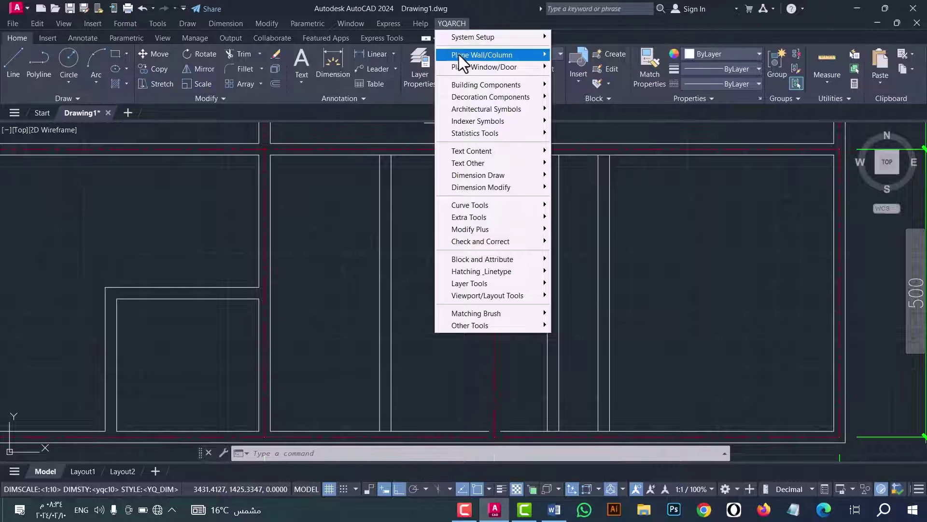
mouse_move(483, 56)
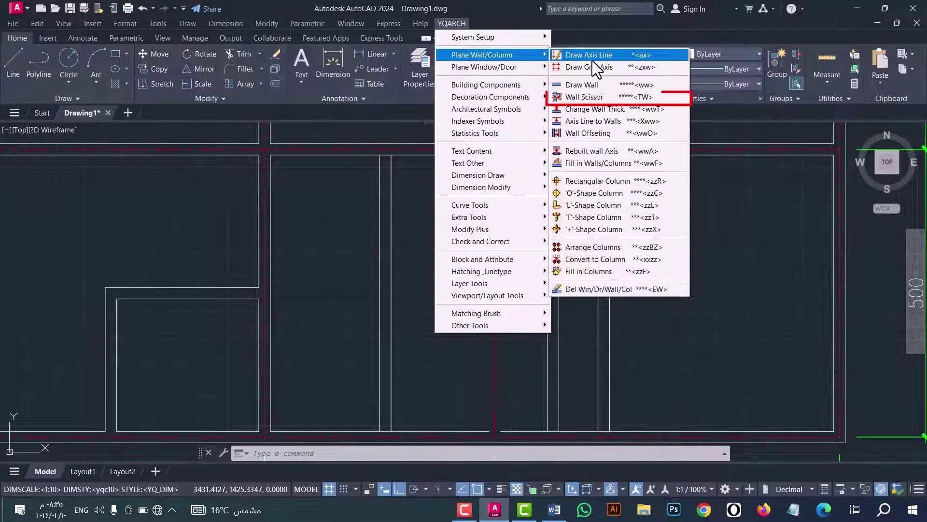
click(616, 97)
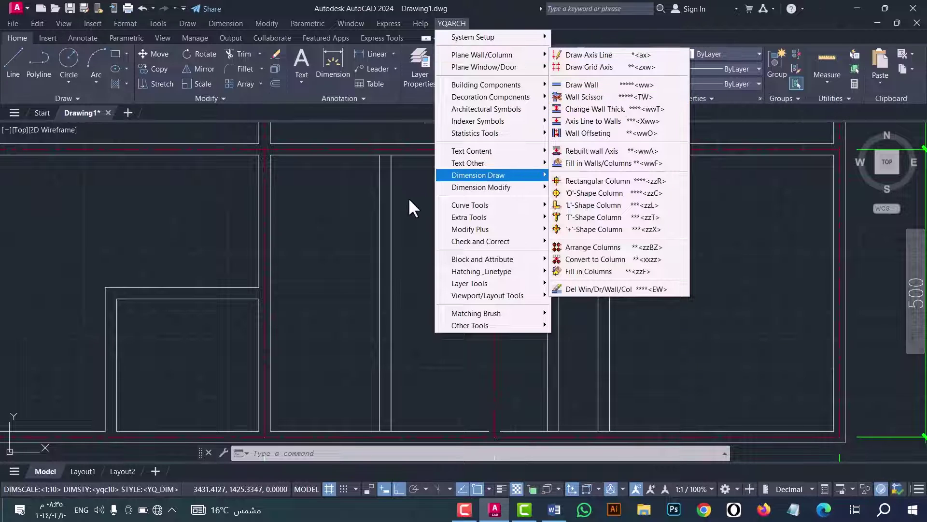
click(448, 241)
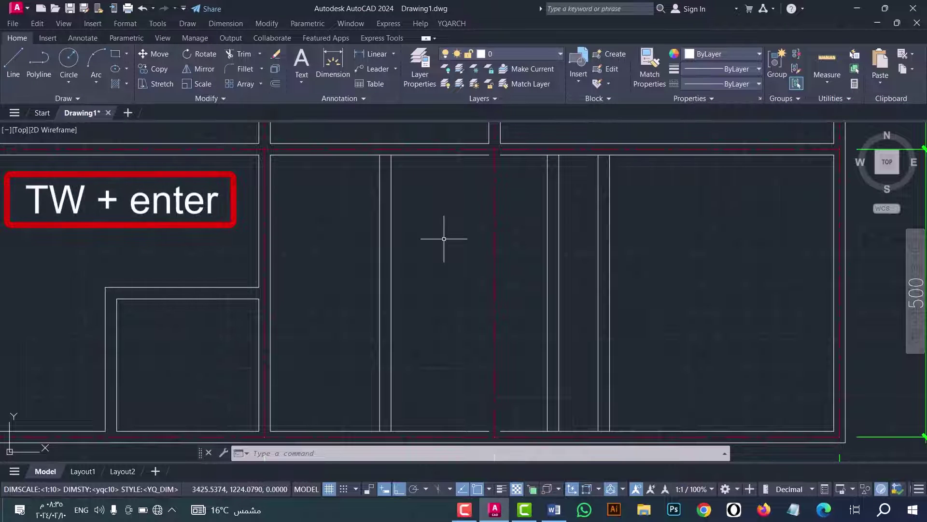
text(TW)
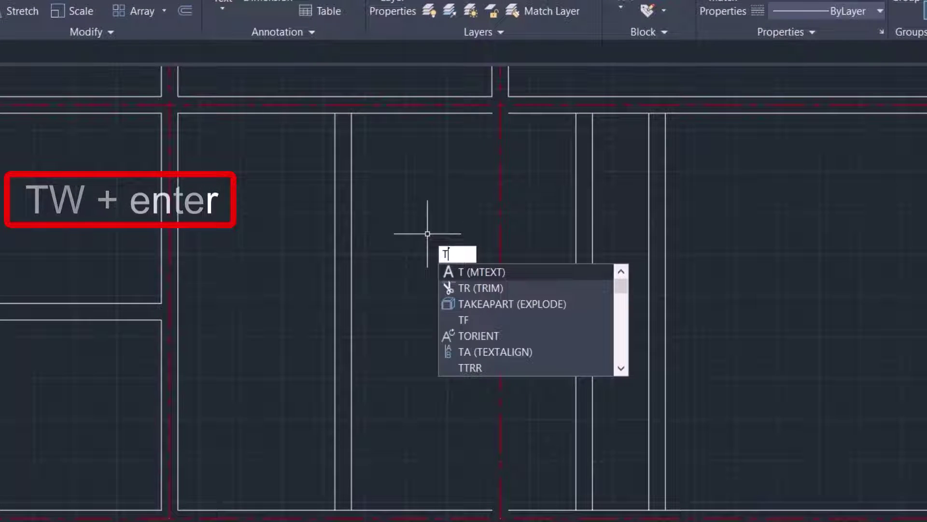
key(Return)
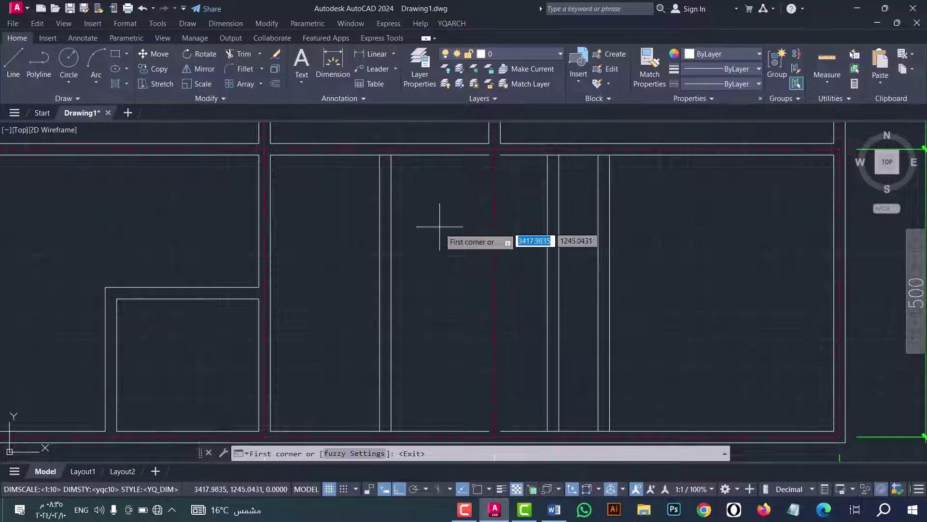
scroll(444, 244, down, 3)
scroll(381, 166, up, 3)
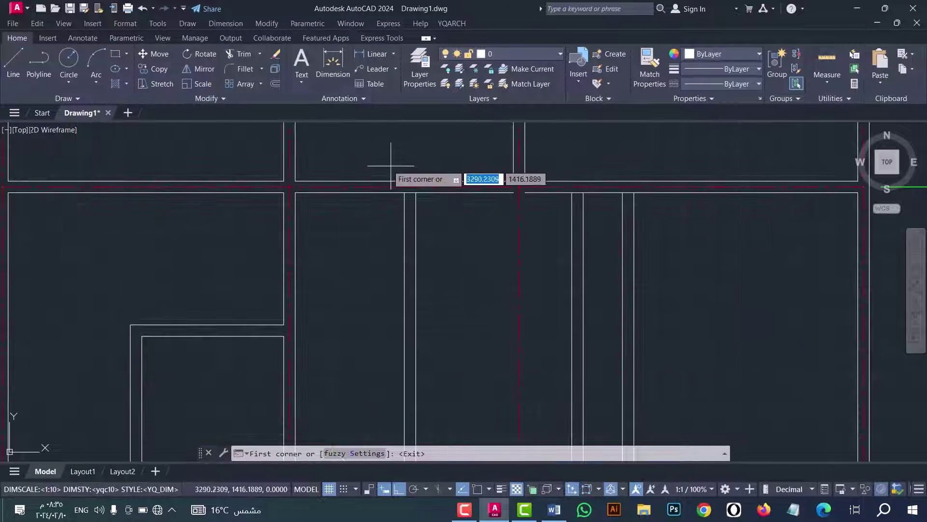
click(387, 164)
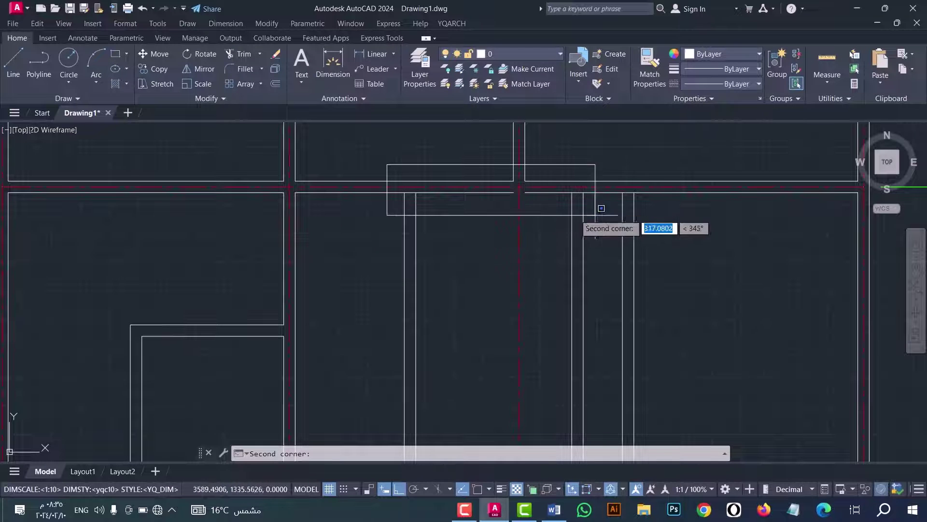
click(658, 222)
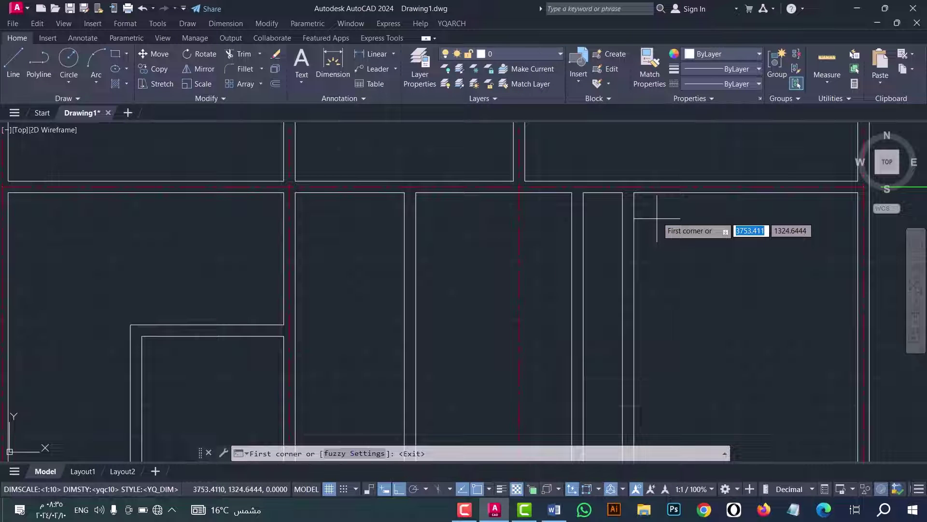
key(Escape)
Step: Clean up the axis A wall with Wall Scissor at the inner wall between axes 2 and 3 and at the gap on axis 3
scroll(657, 218, down, 10)
scroll(564, 217, up, 12)
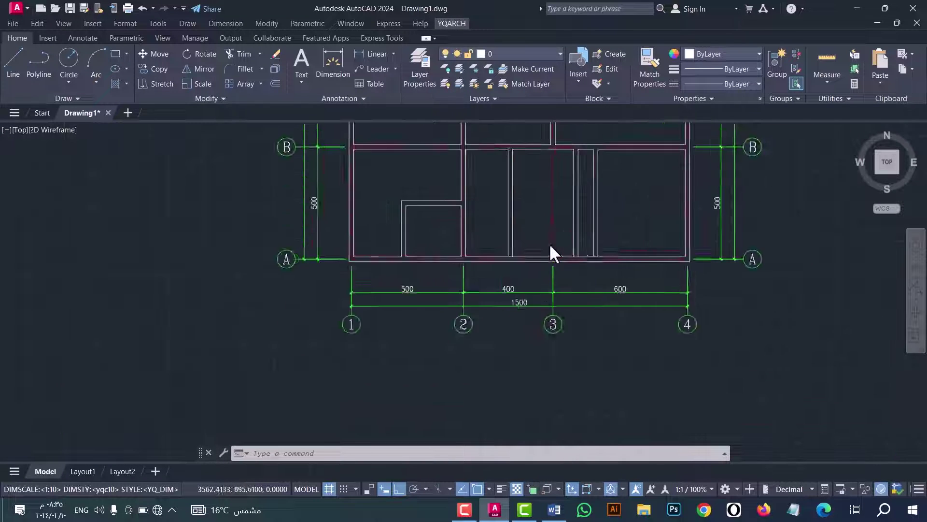
key(Return)
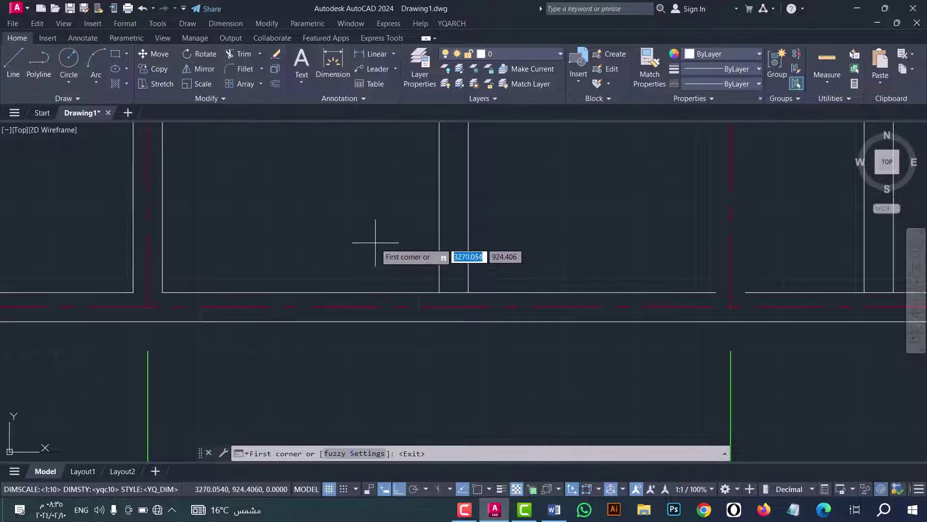
click(375, 243)
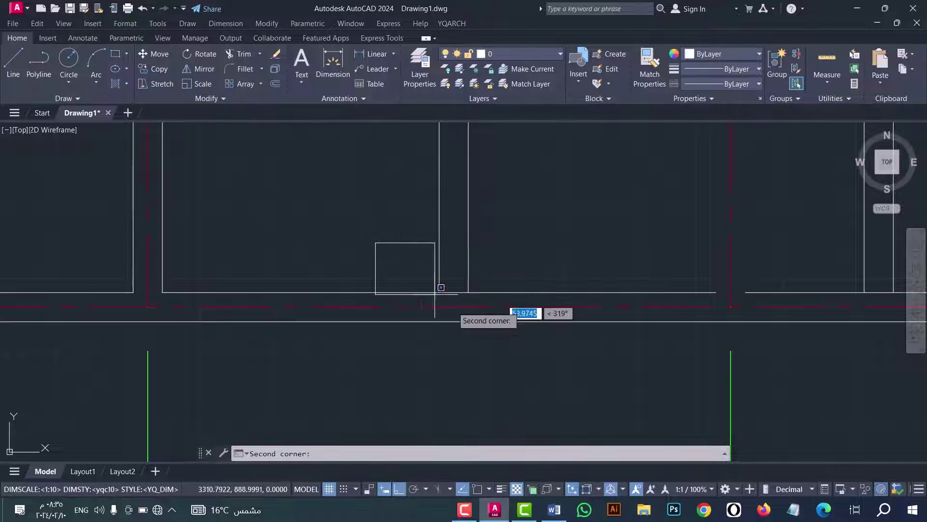
click(517, 341)
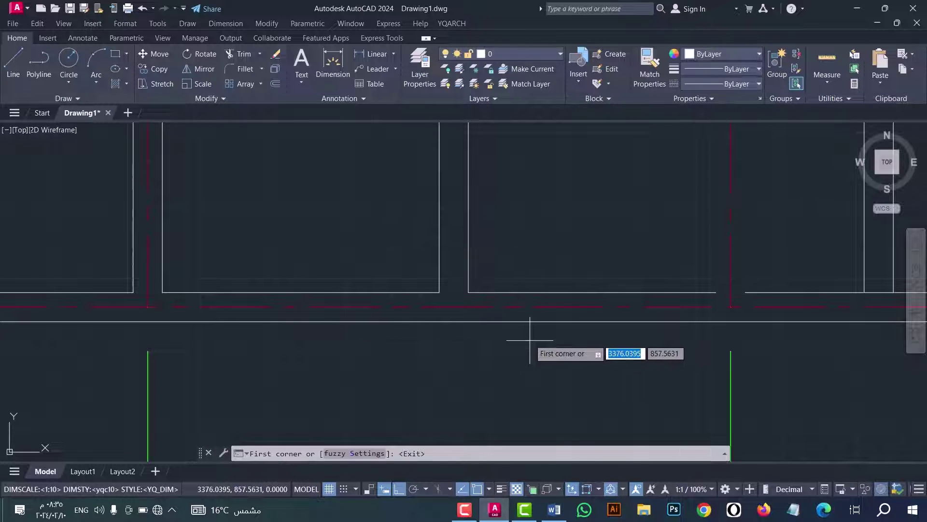
click(645, 223)
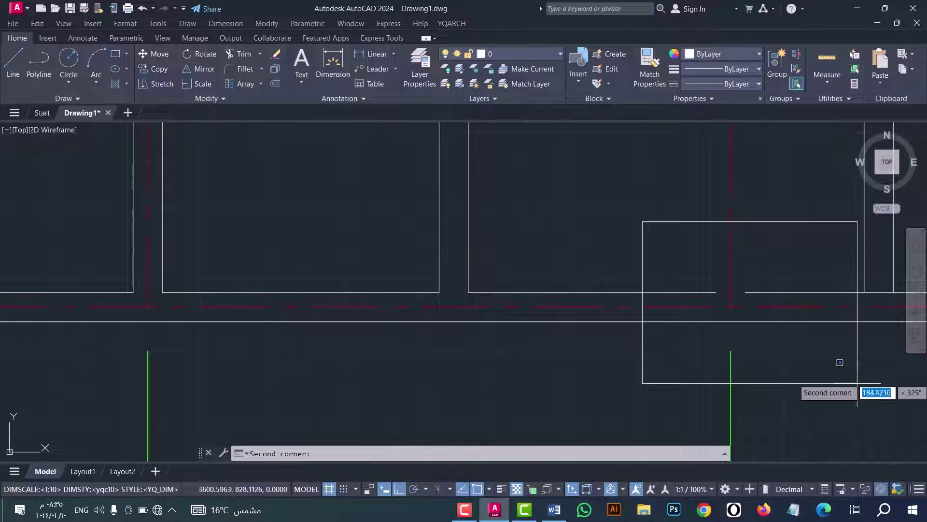
click(796, 352)
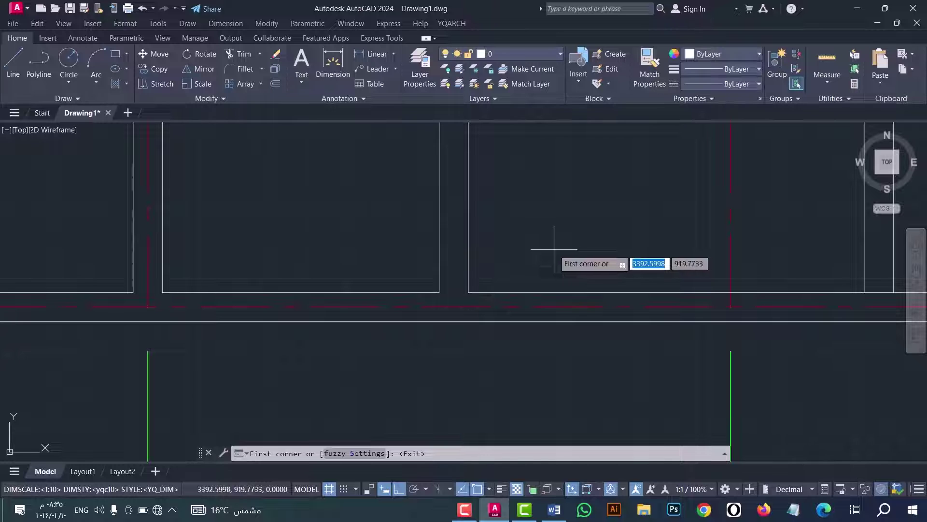
Step: Clean up the junctions of the two inner walls east of axis 3 with the axis A wall in one Wall Scissor window
scroll(555, 249, down, 2)
scroll(832, 271, up, 2)
click(867, 319)
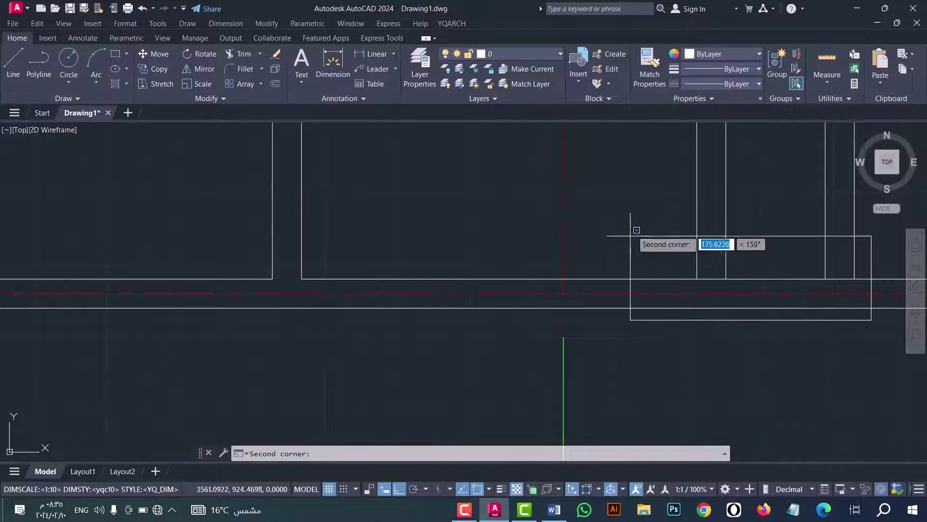
click(631, 236)
key(Return)
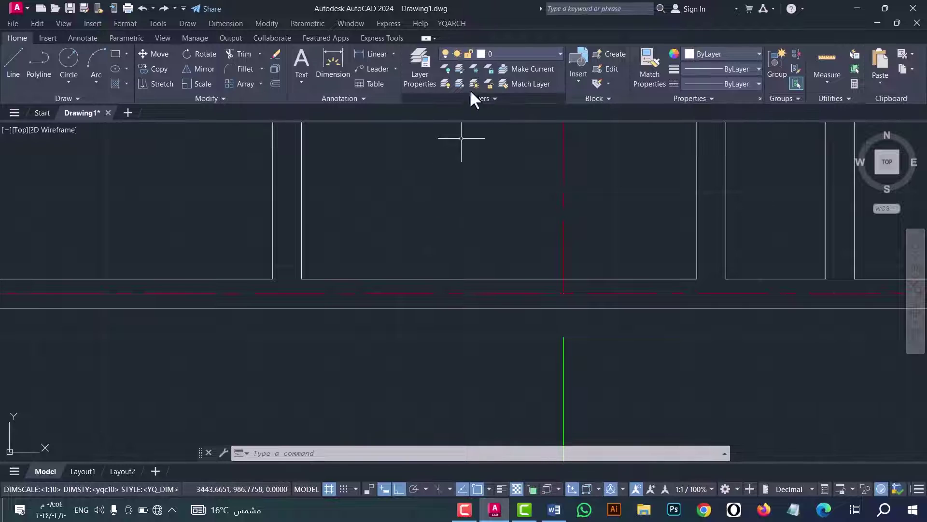
Step: Delete the easternmost inner wall between axes 3 and 4 in the A–B bay with Del Win/Dr/Wall/Col (EW), selecting both wall lines
click(459, 25)
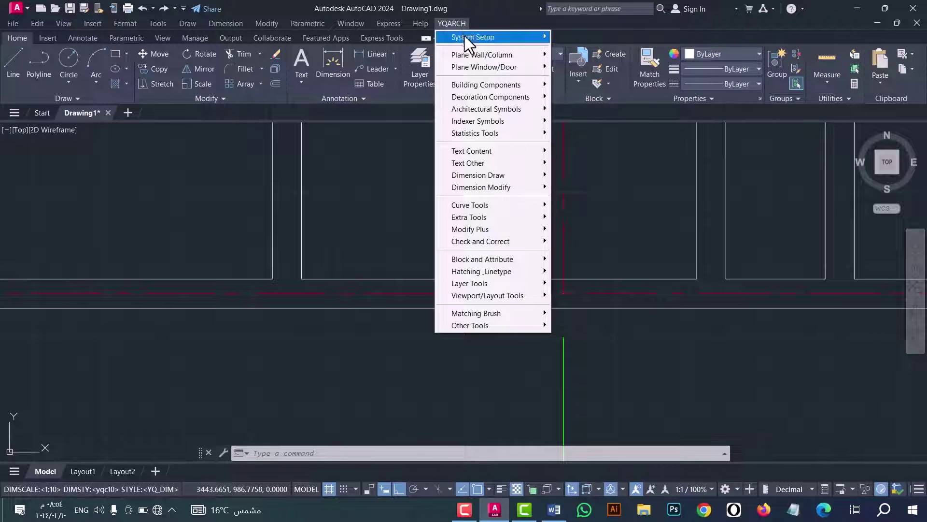
mouse_move(488, 57)
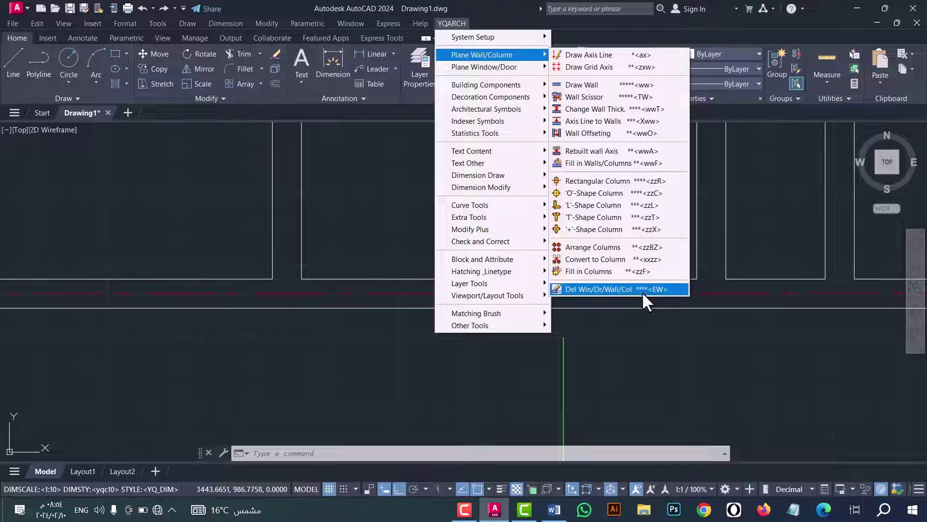
click(358, 249)
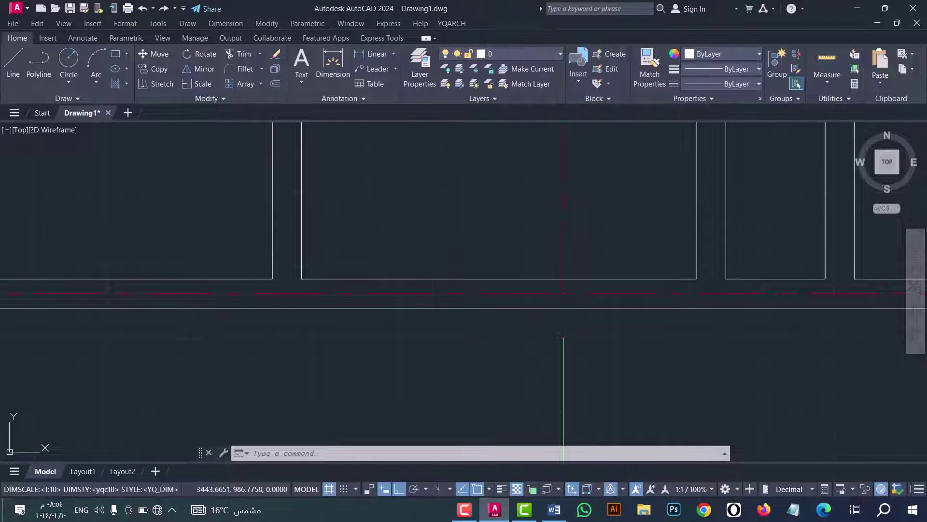
click(383, 197)
click(404, 222)
text(EW)
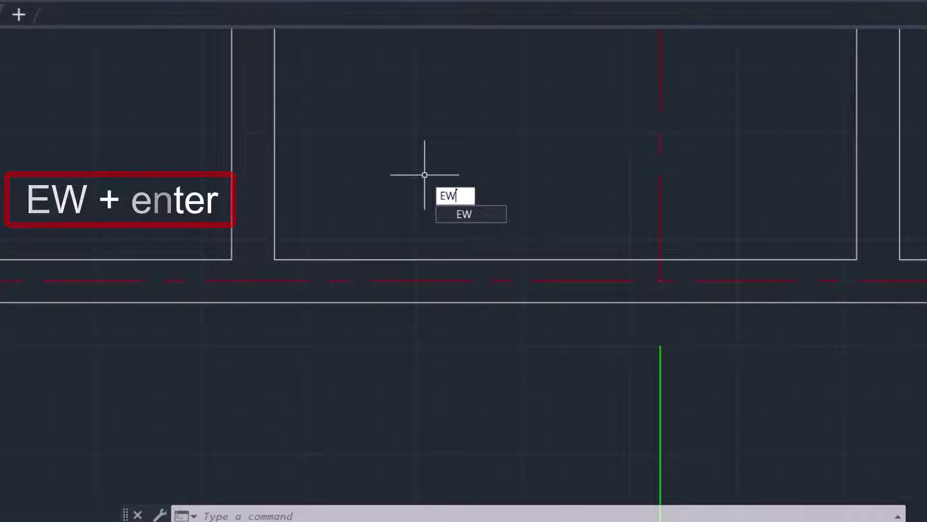
key(Return)
scroll(424, 175, down, 4)
scroll(413, 236, down, 3)
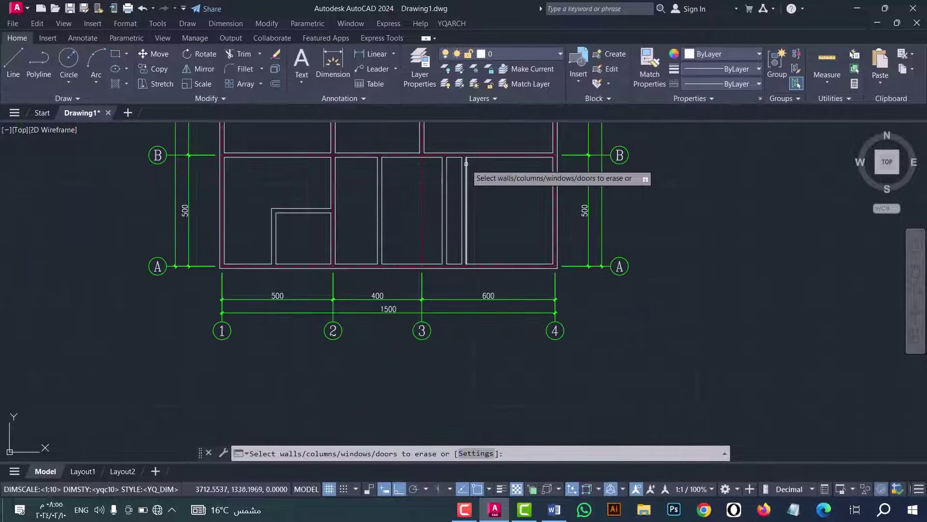
scroll(470, 161, up, 2)
click(464, 165)
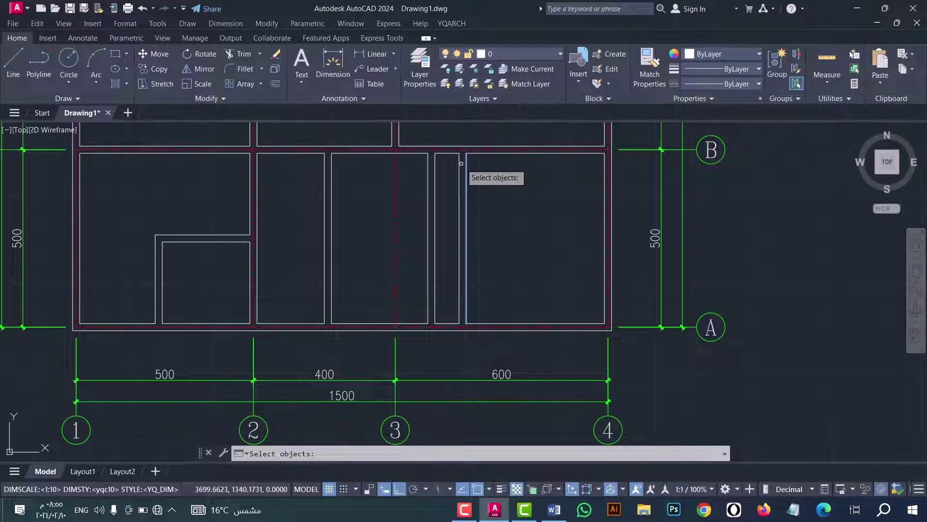
click(460, 166)
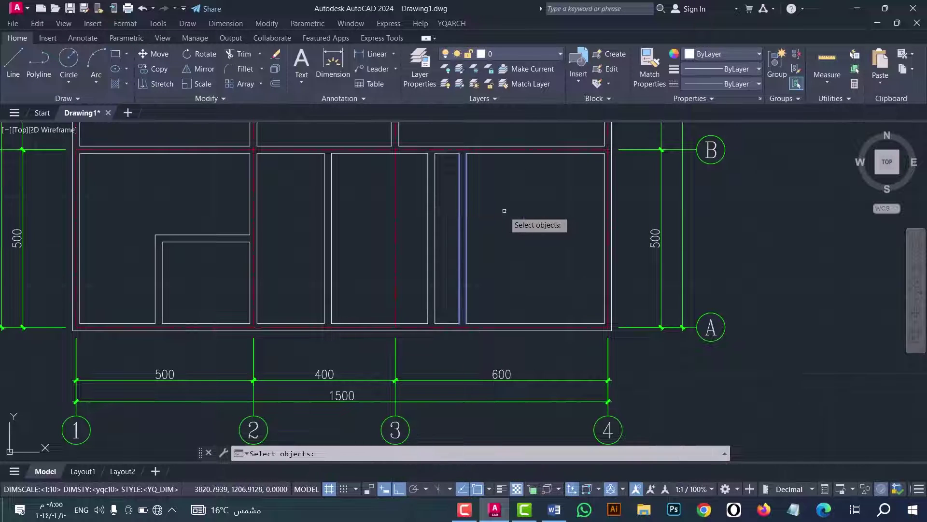
key(Return)
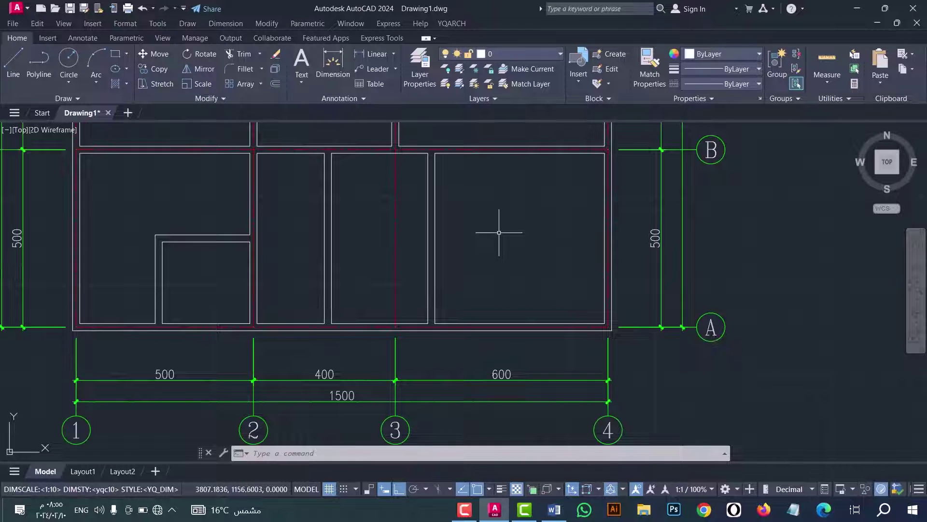
Step: Delete the axis B wall between axes 1 and 2 with the EW command
scroll(497, 246, down, 2)
scroll(480, 245, up, 2)
scroll(451, 248, down, 2)
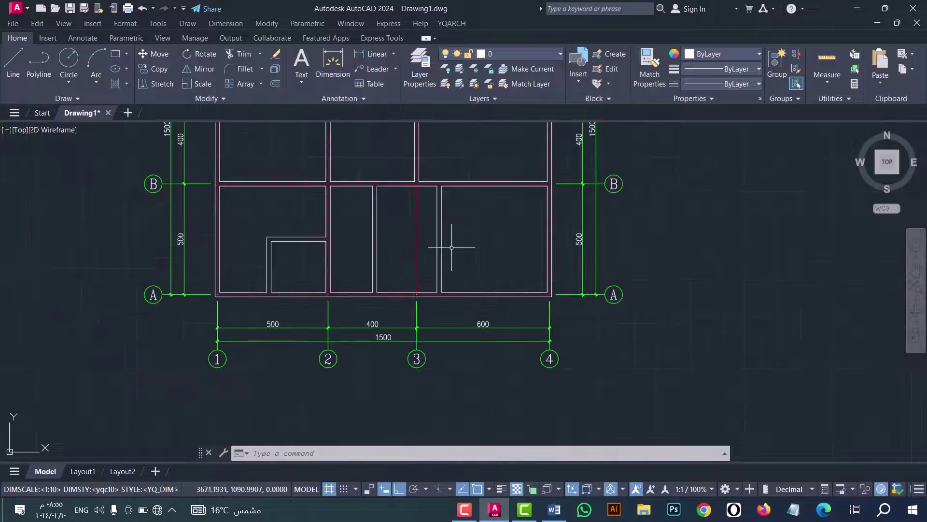
scroll(242, 170, up, 6)
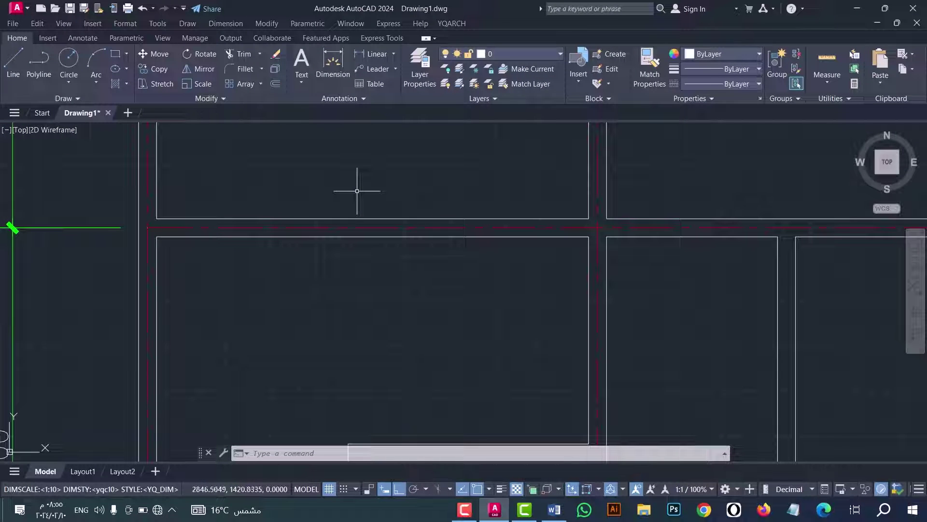
text(e)
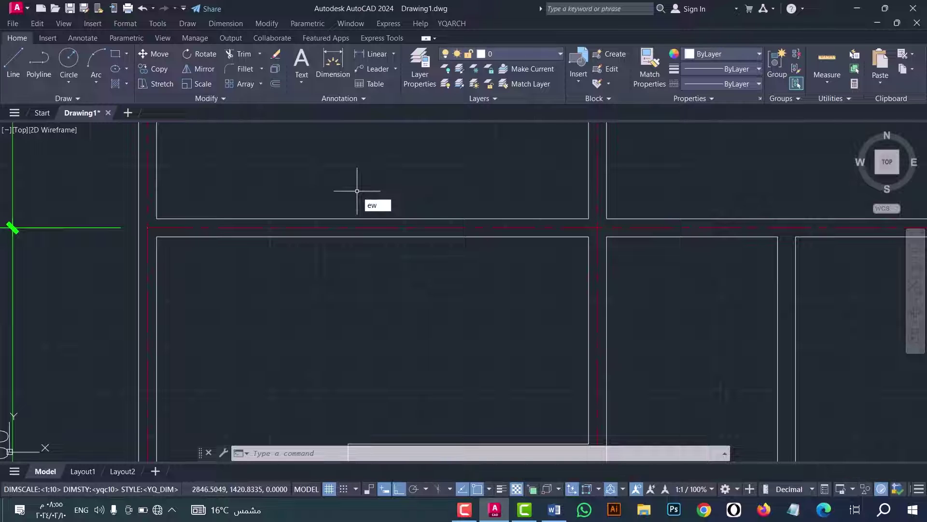
text(w)
key(Return)
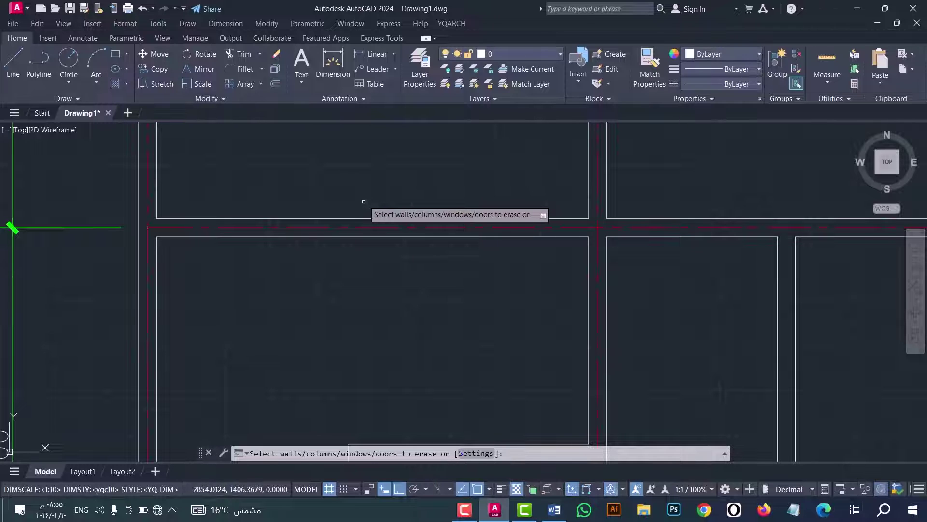
click(391, 217)
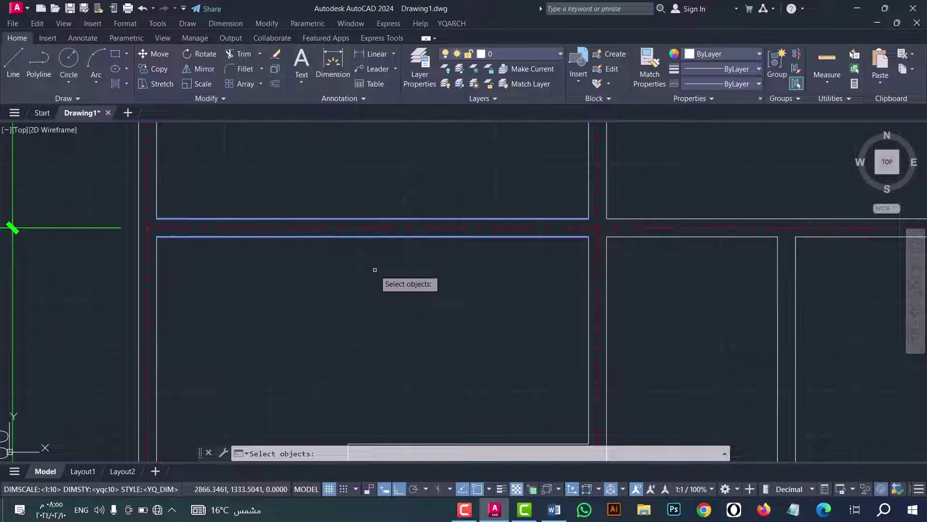
key(Return)
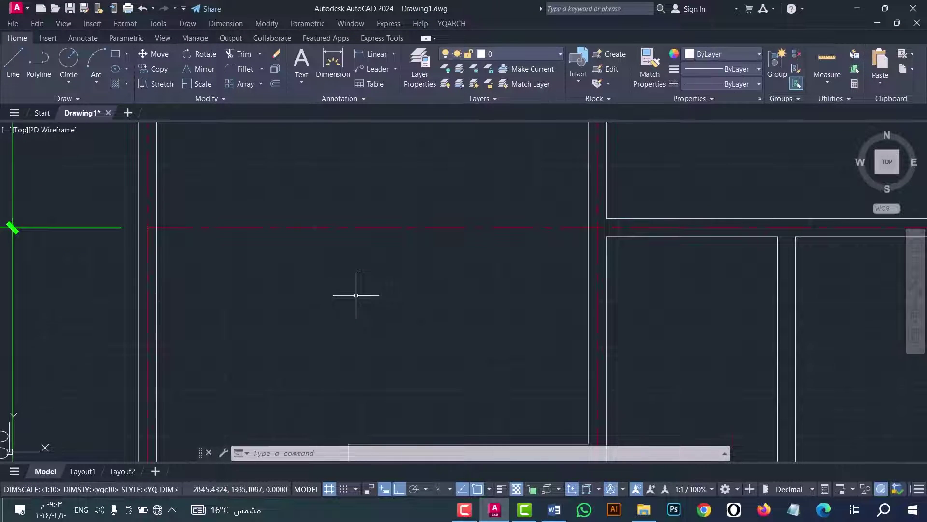
Step: Change the thickness of the axis 3 wall between axes B and D to 40 with Change Wall Thickness (WWT)
scroll(356, 295, down, 5)
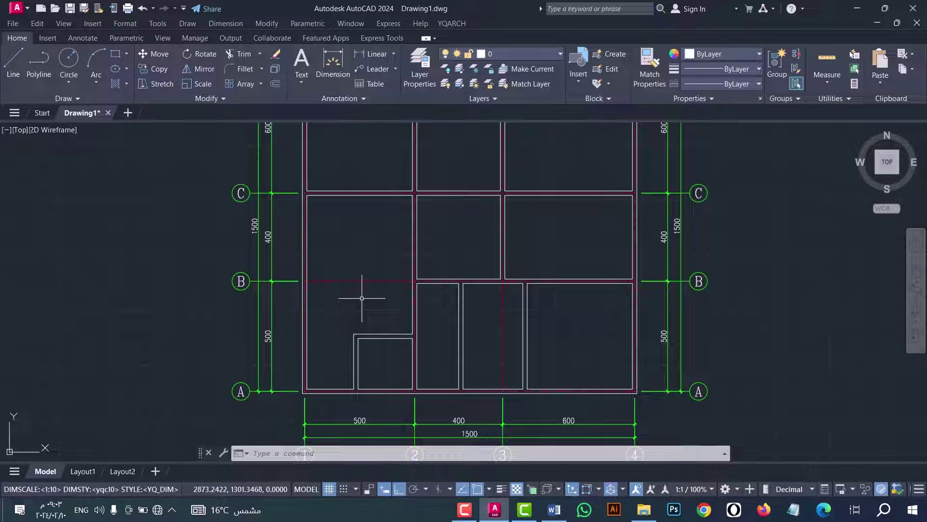
click(457, 25)
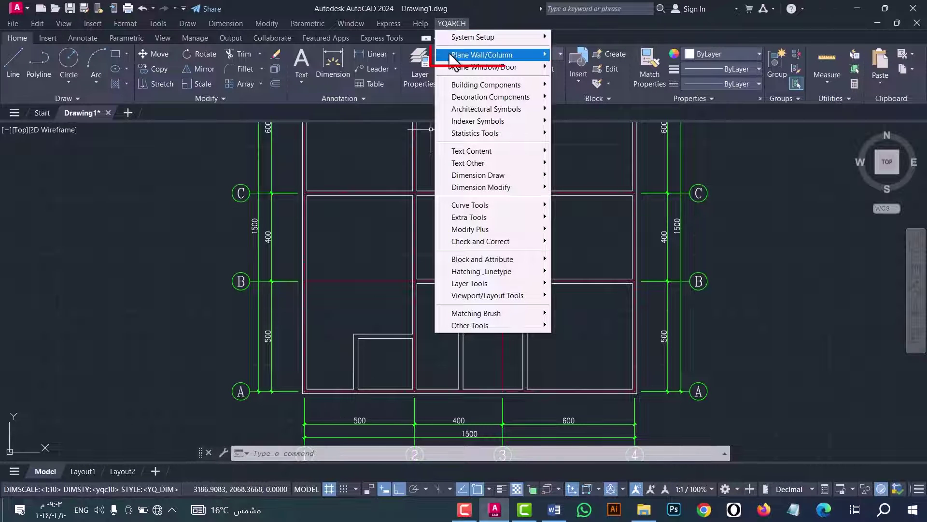
mouse_move(463, 57)
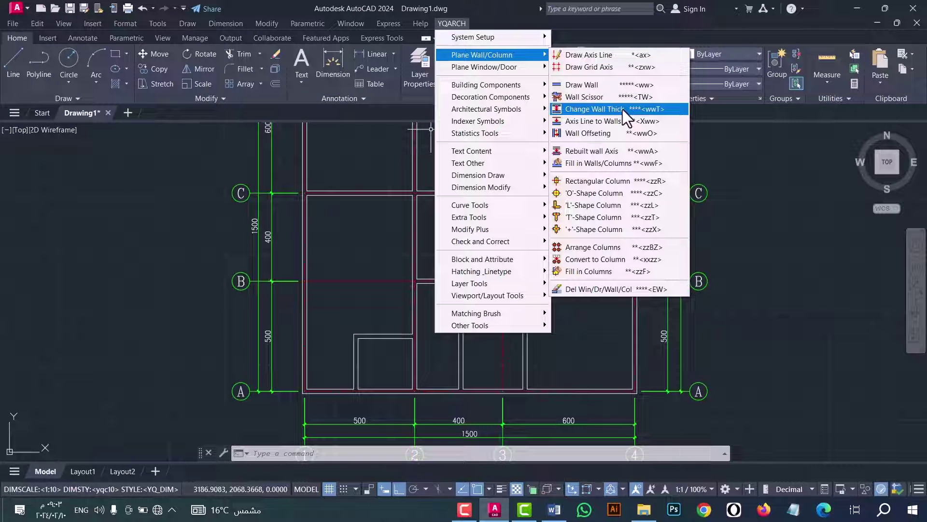
click(361, 163)
click(366, 168)
click(369, 166)
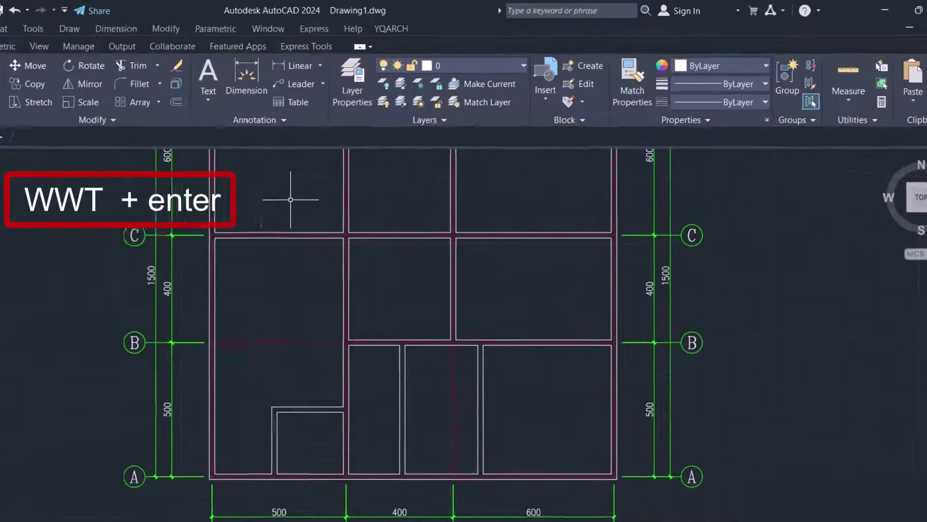
text(WW)
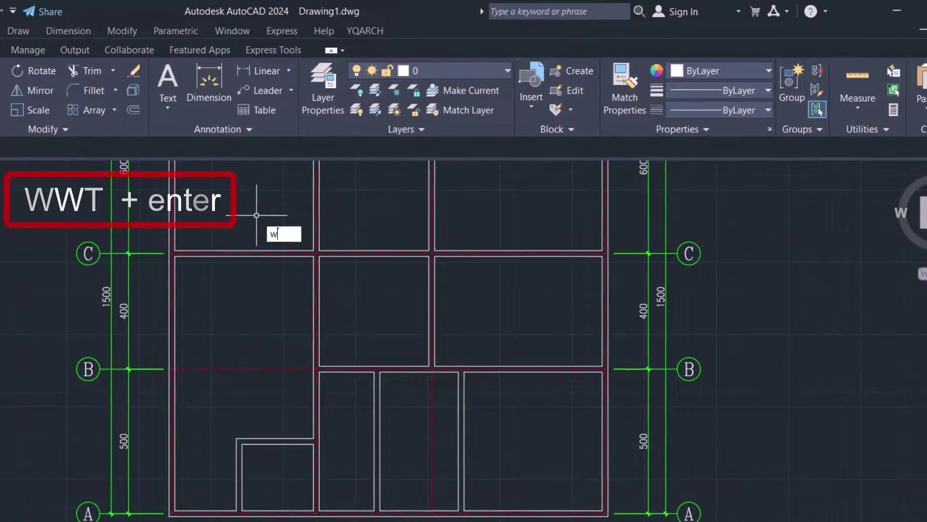
text(T)
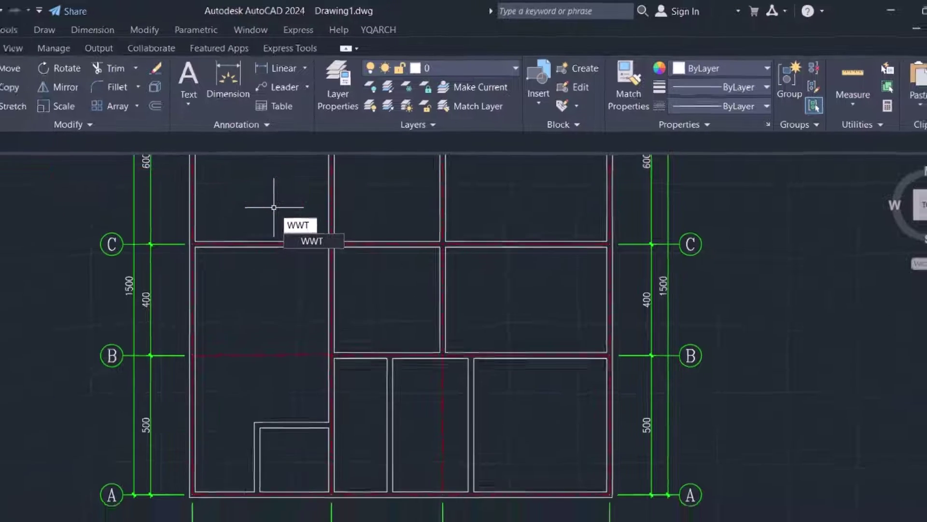
key(Return)
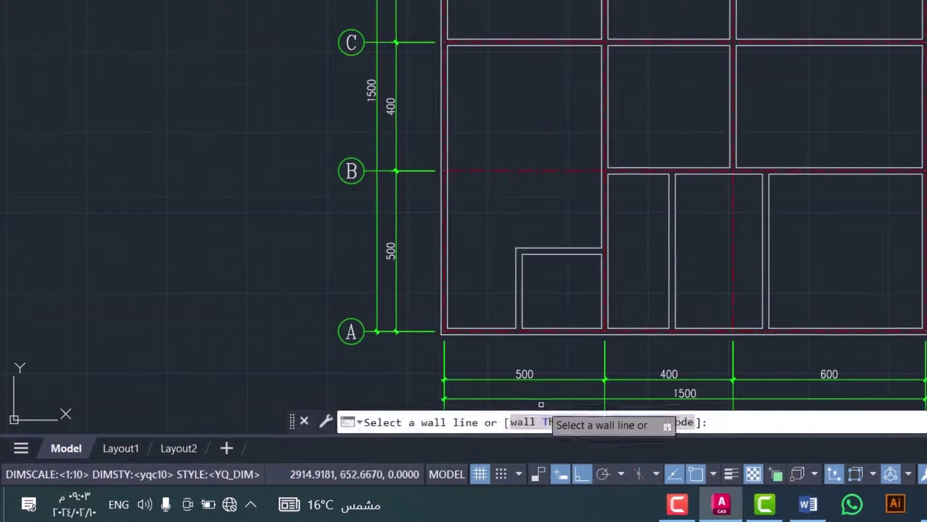
click(552, 425)
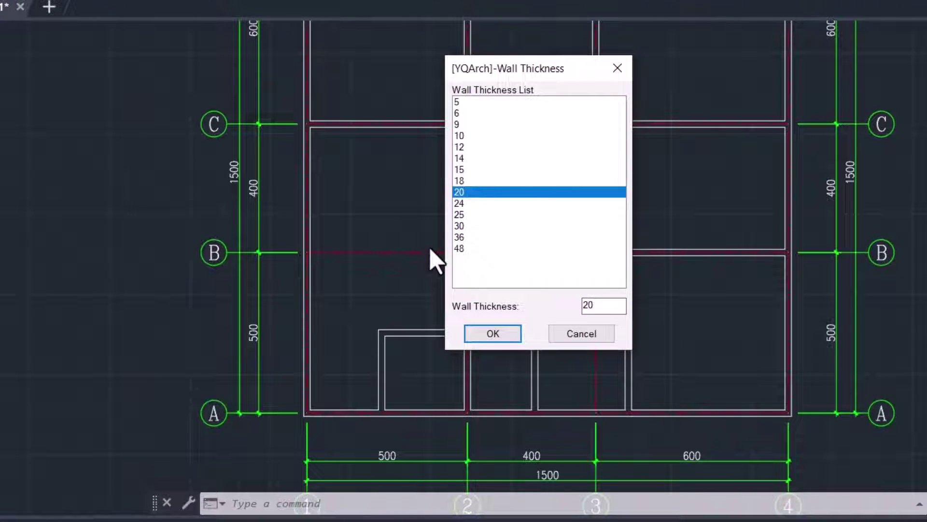
double_click(606, 308)
text(40)
click(488, 335)
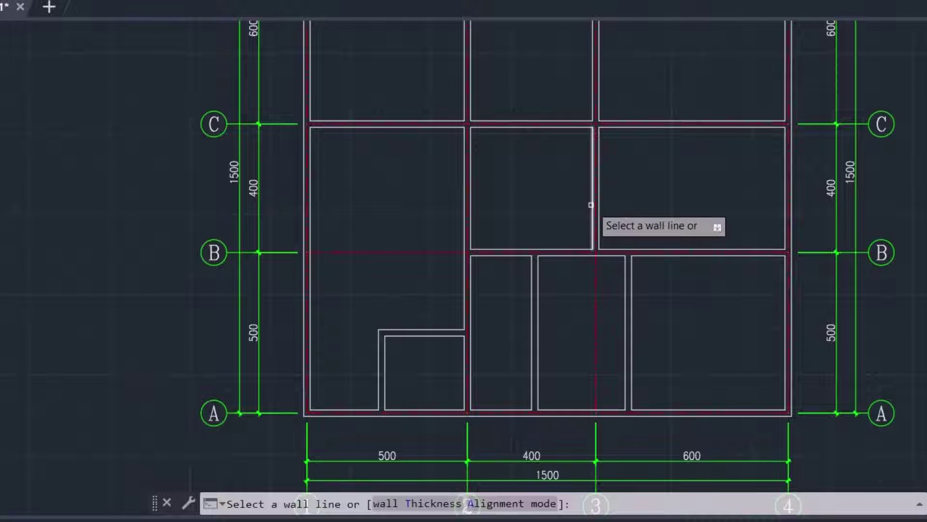
scroll(591, 204, down, 1)
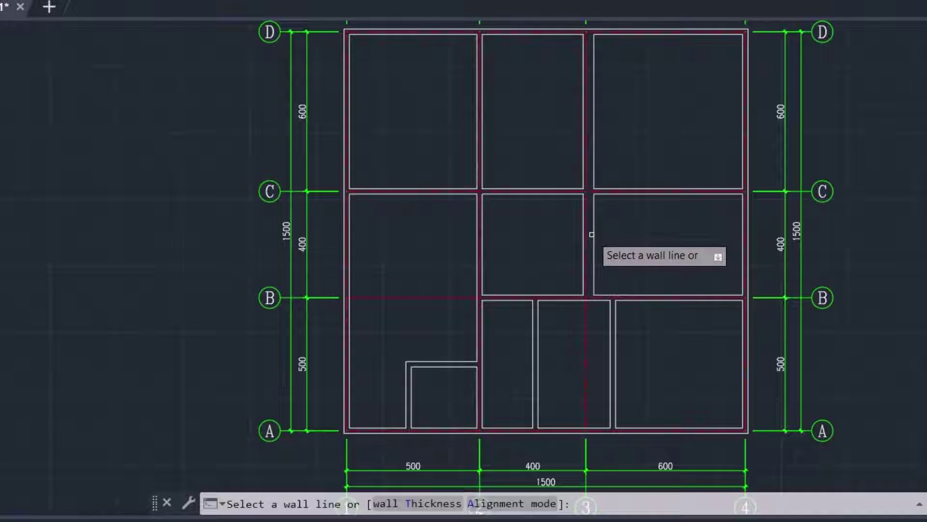
scroll(591, 227, up, 2)
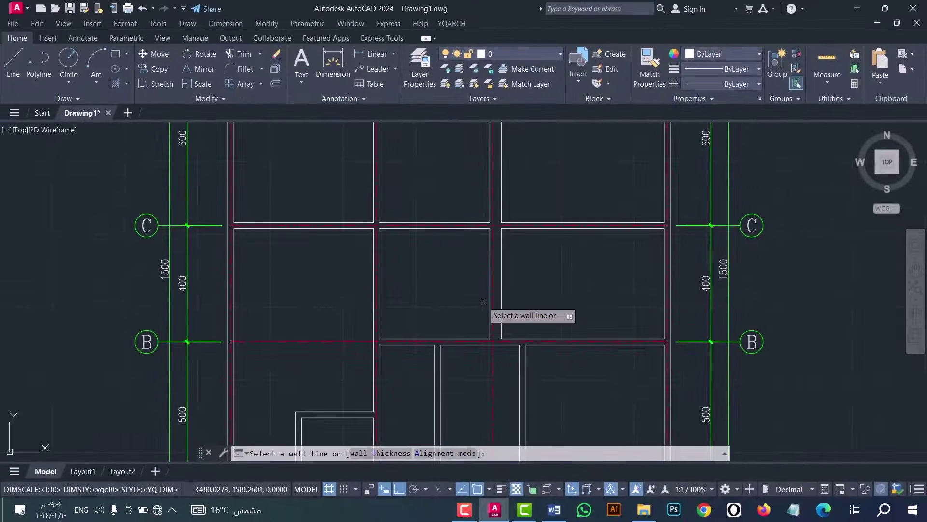
scroll(484, 302, down, 2)
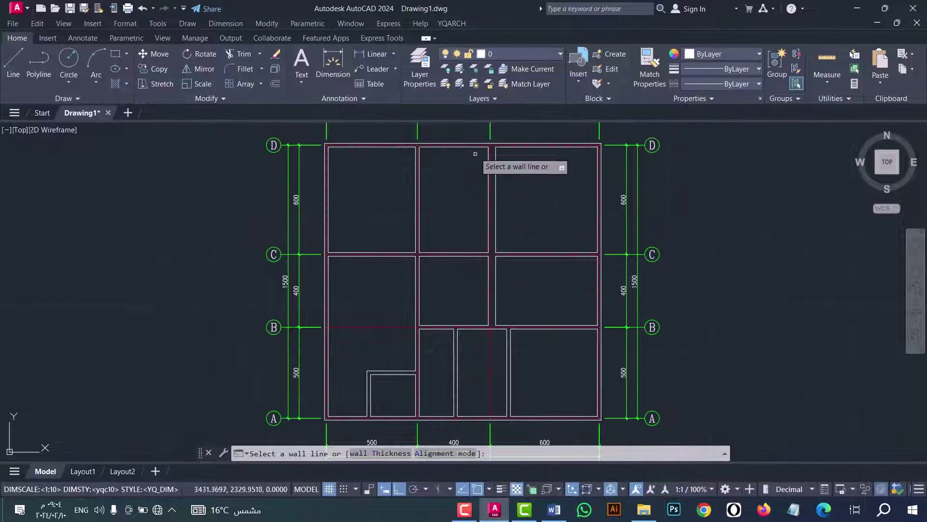
scroll(490, 155, up, 4)
scroll(532, 205, down, 3)
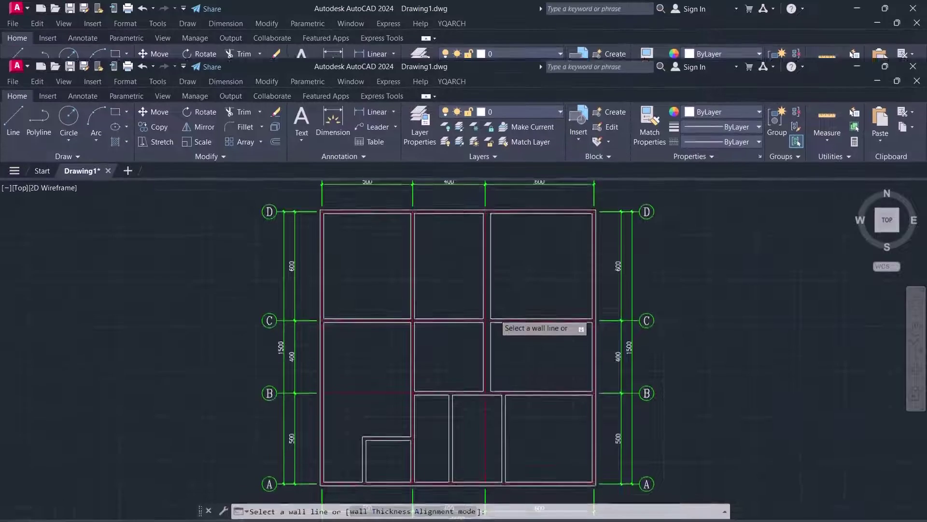
key(Escape)
scroll(529, 202, up, 2)
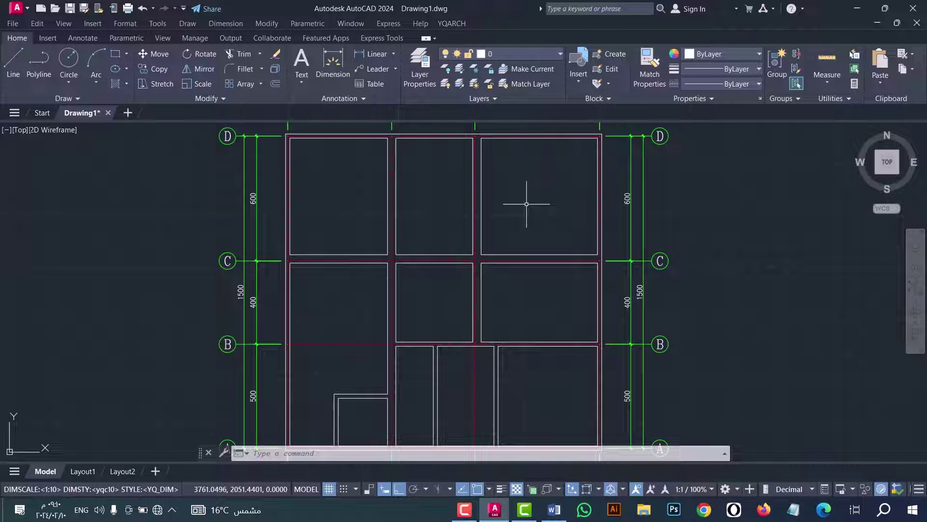
click(452, 24)
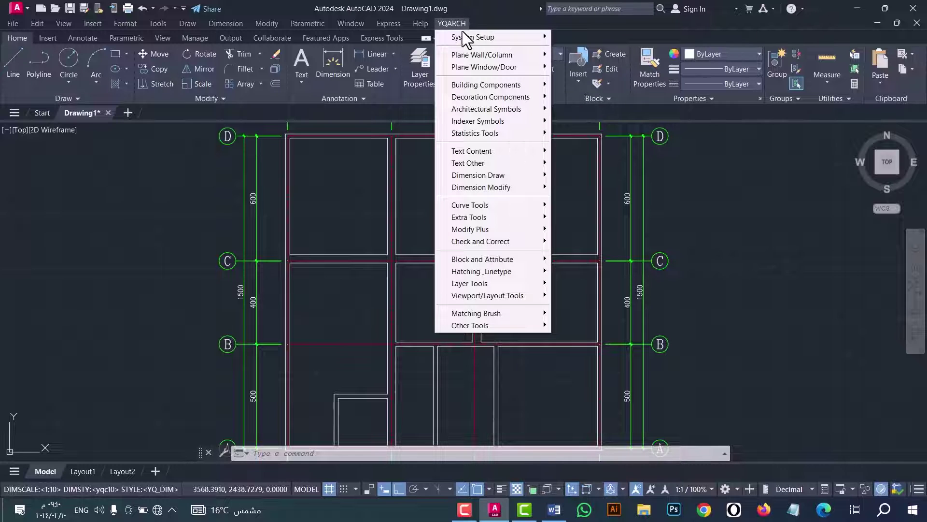
mouse_move(475, 56)
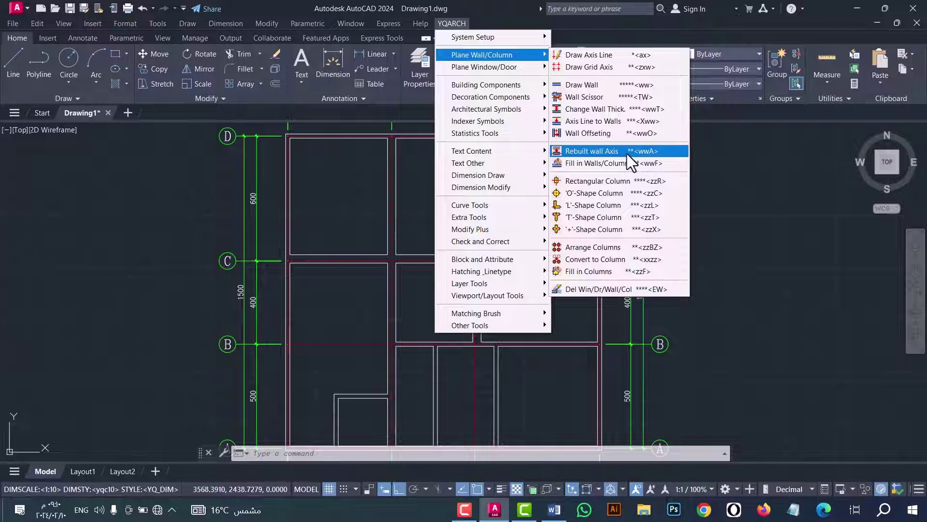
click(647, 154)
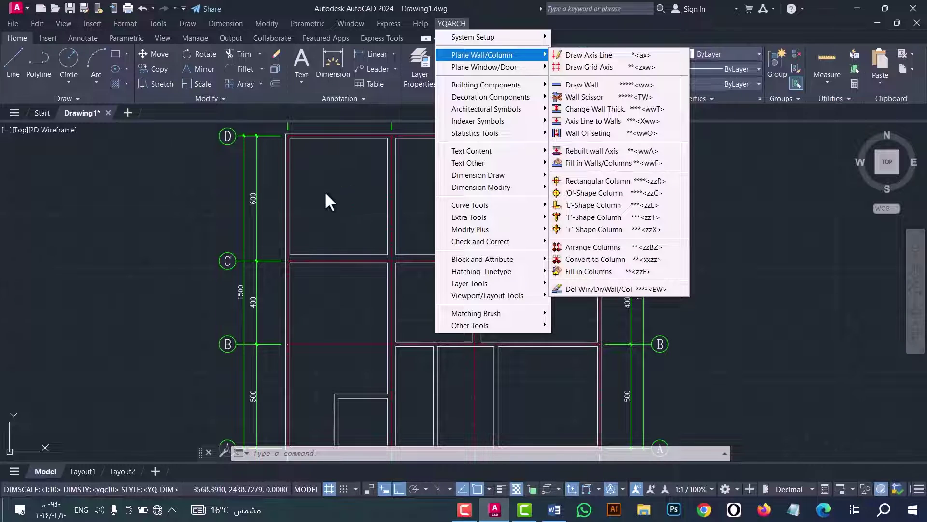
click(356, 188)
key(Escape)
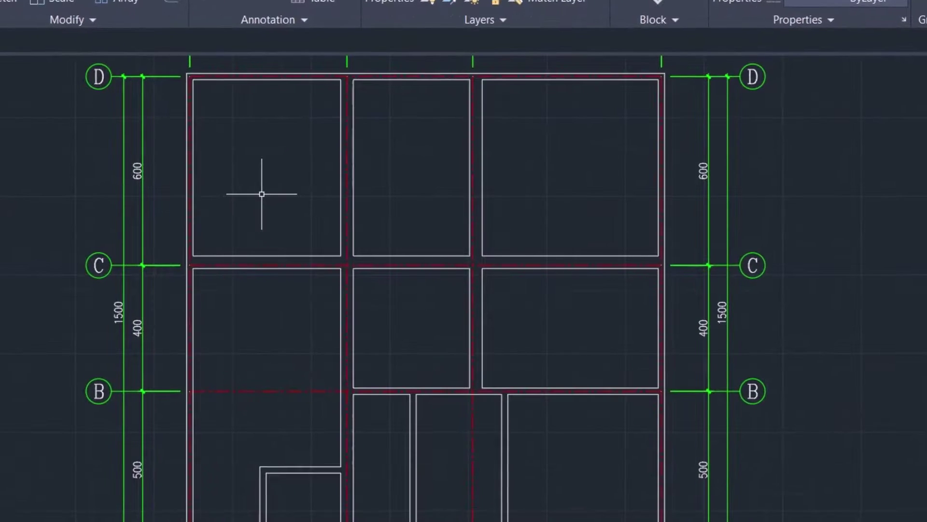
Step: Rebuild the axis of the small corner room's horizontal wall between axes 1 and 2 with Rebuilt Wall Axis (WWA), selecting both wall lines
text(wwa)
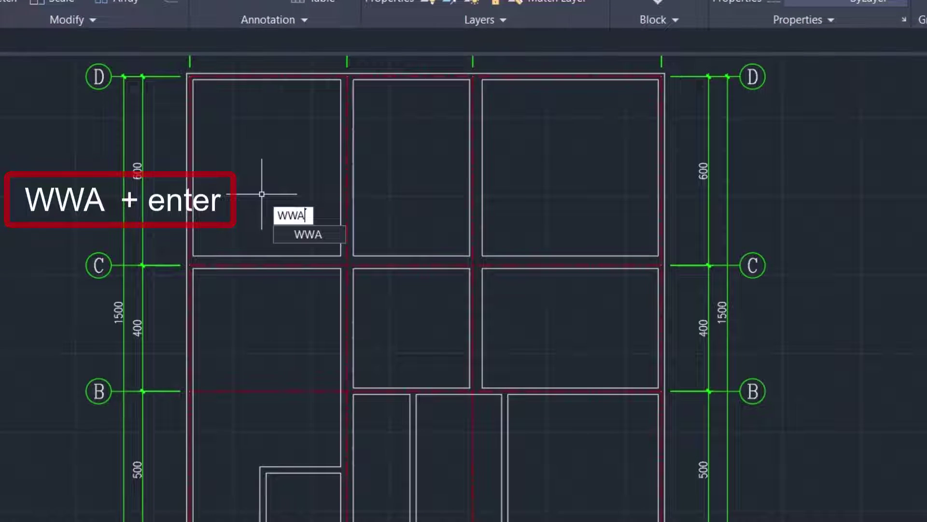
key(Return)
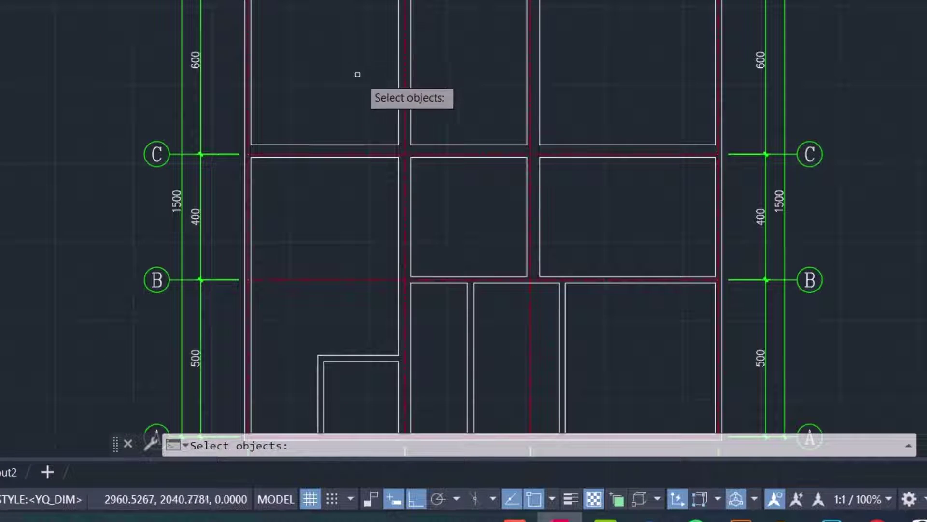
scroll(349, 382, up, 3)
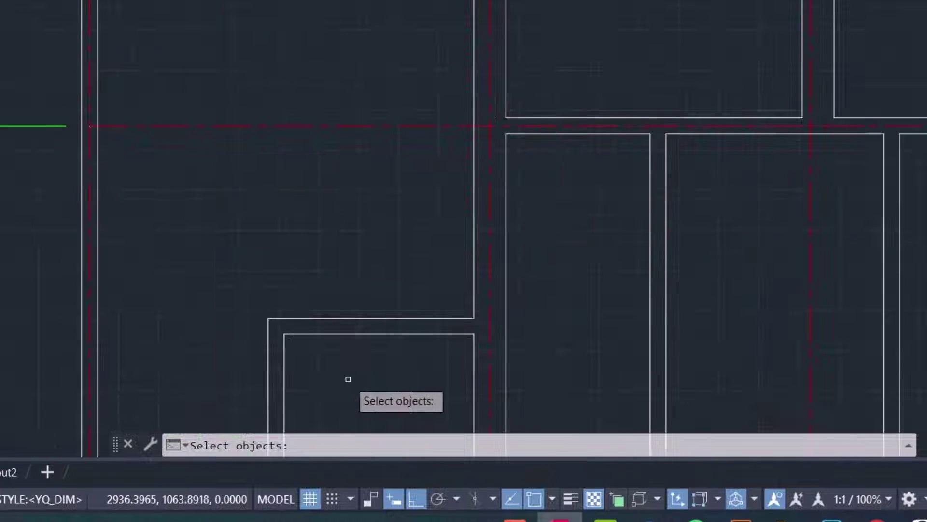
click(355, 334)
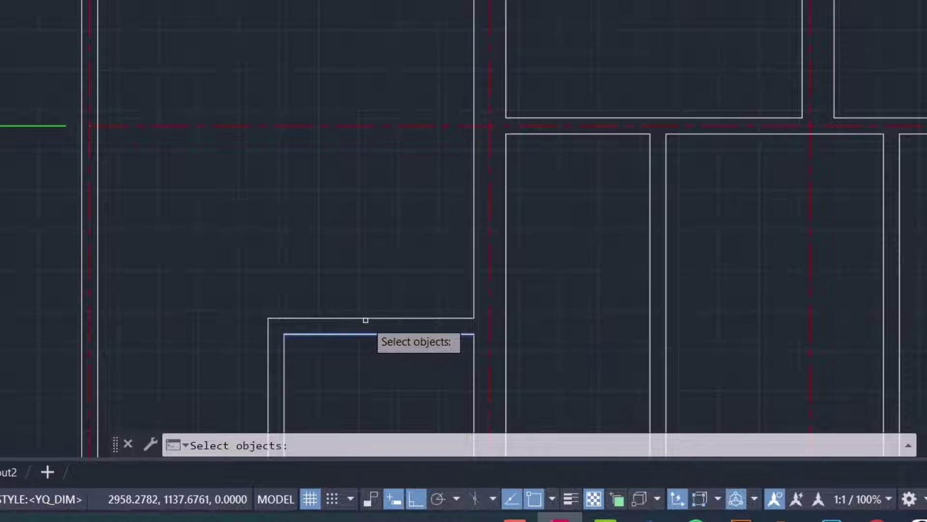
click(367, 318)
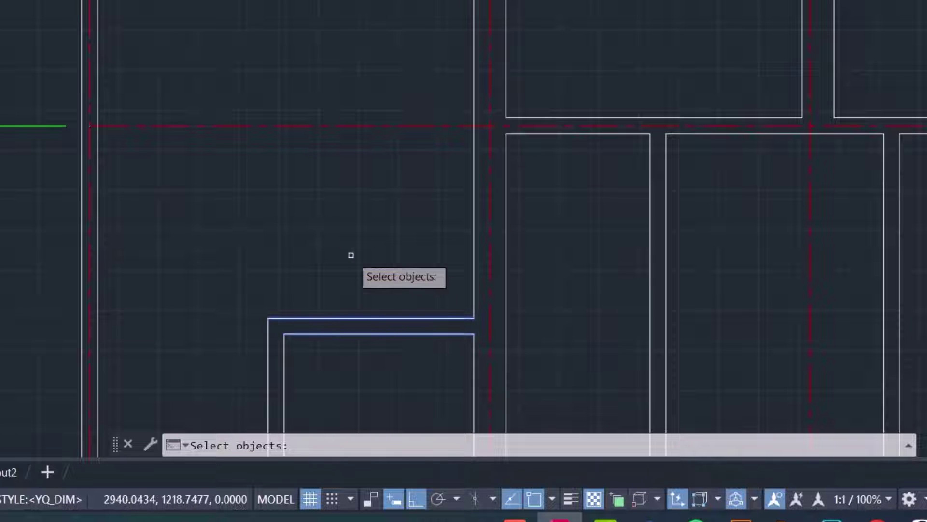
key(Return)
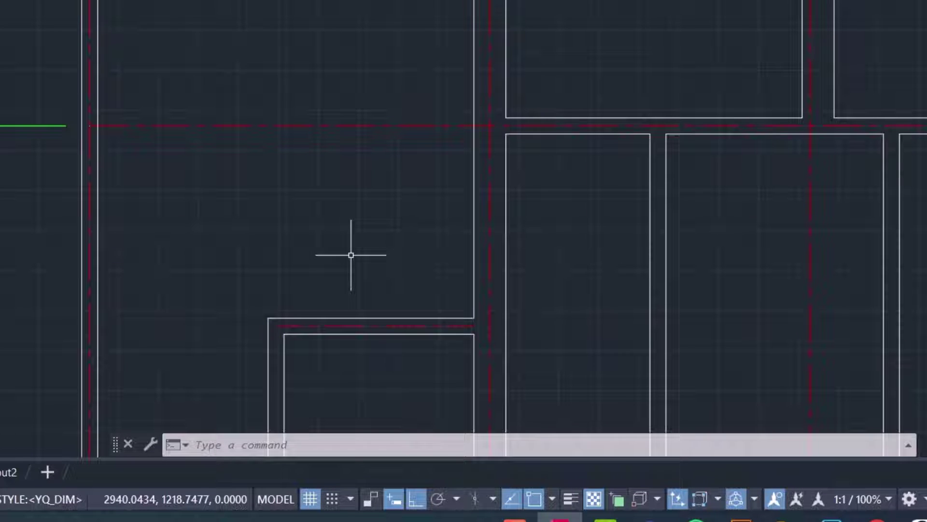
Step: Repeat Rebuilt Wall Axis on the small room's vertical wall between axes 1 and 2 in the A–B bay
scroll(323, 367, up, 3)
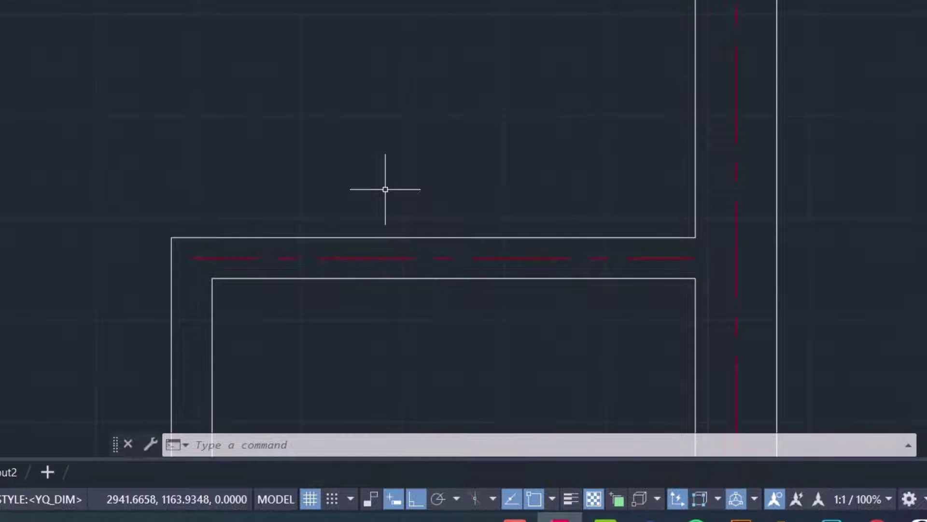
scroll(383, 188, down, 5)
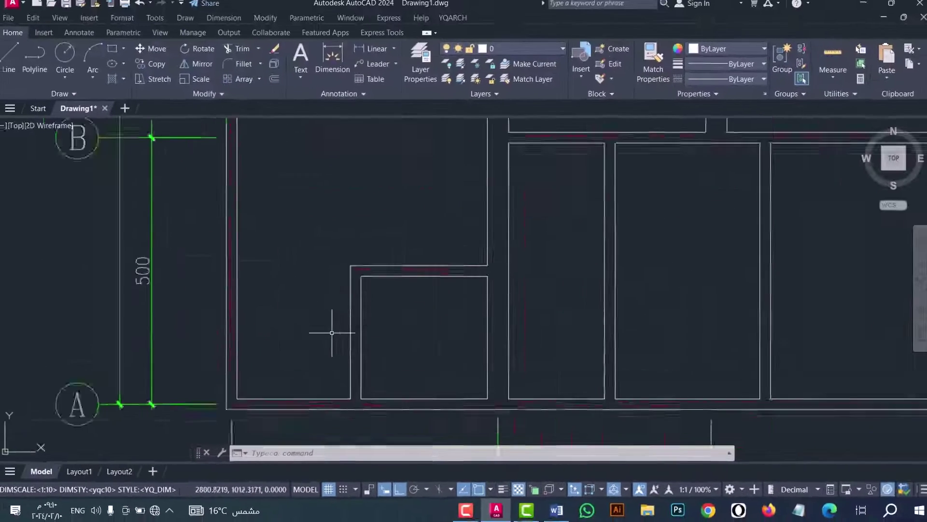
scroll(332, 333, up, 5)
key(space)
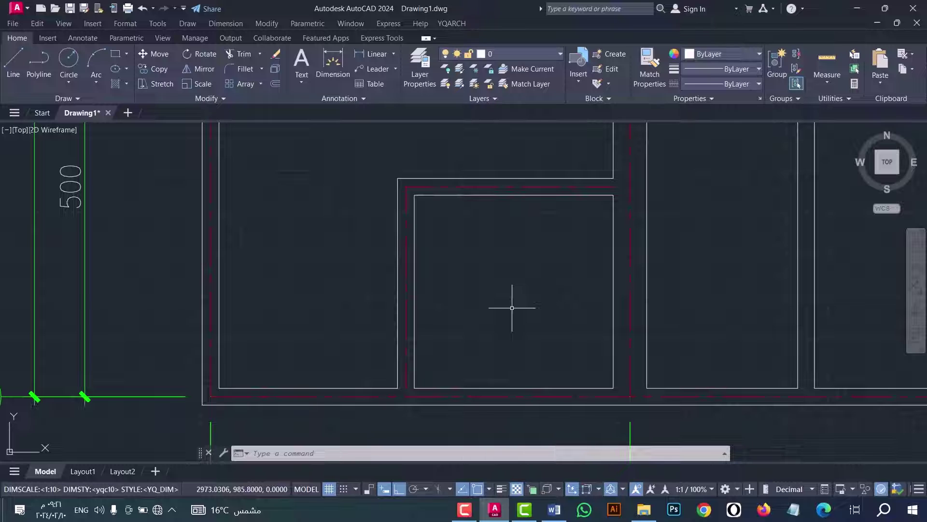
click(452, 23)
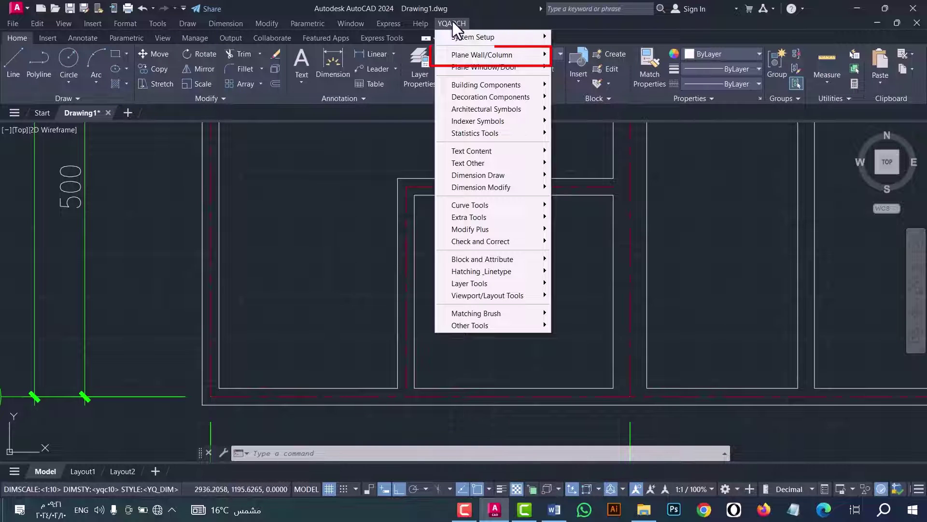
mouse_move(465, 56)
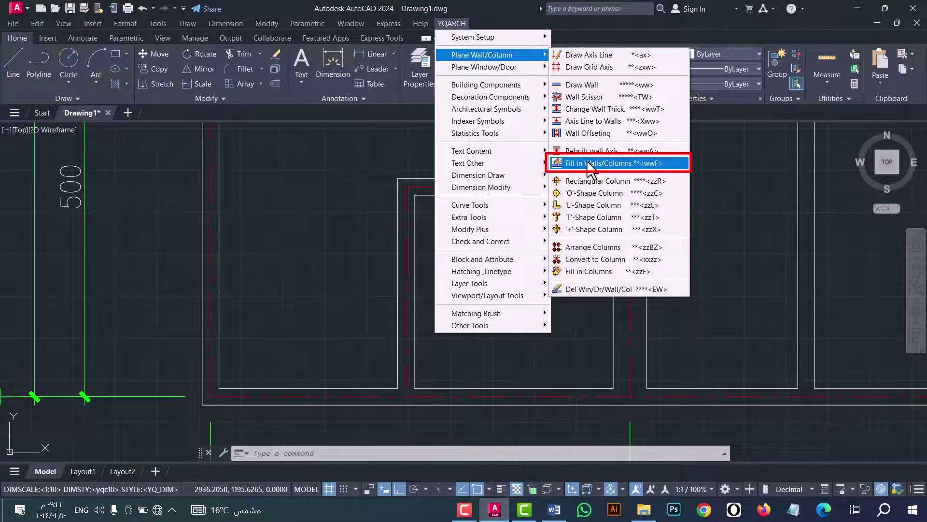
click(633, 164)
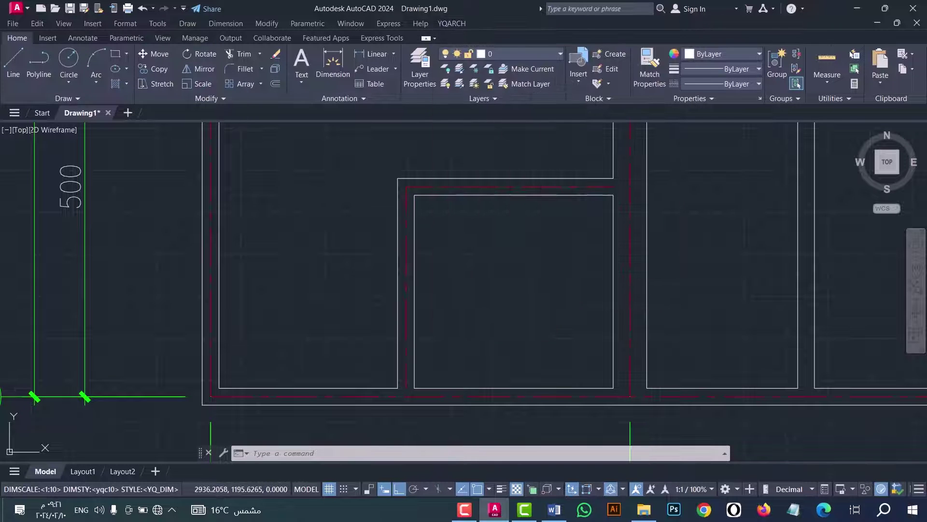
click(322, 198)
key(Escape)
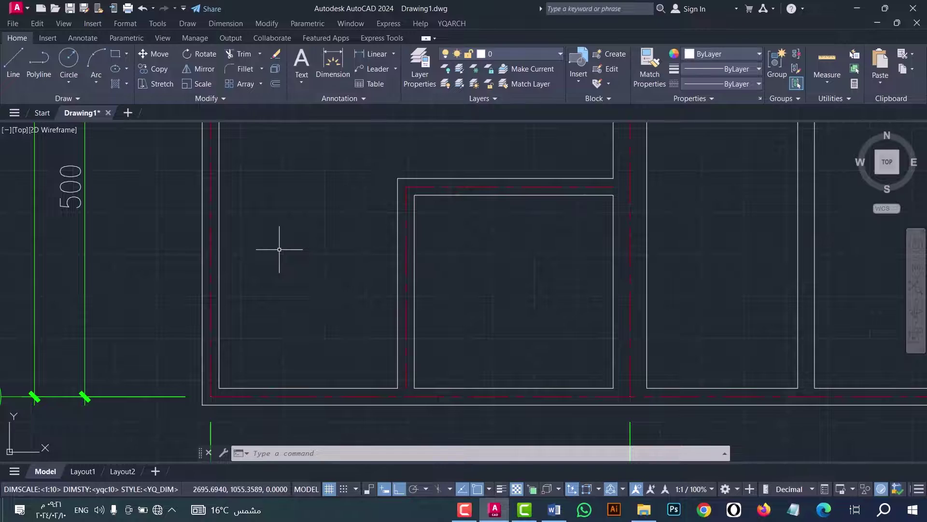
Step: Fill the inner wall just east of axis 3 in the A–B bay with Fill in Walls/Columns (WWF), selecting both wall lines
text(WWF)
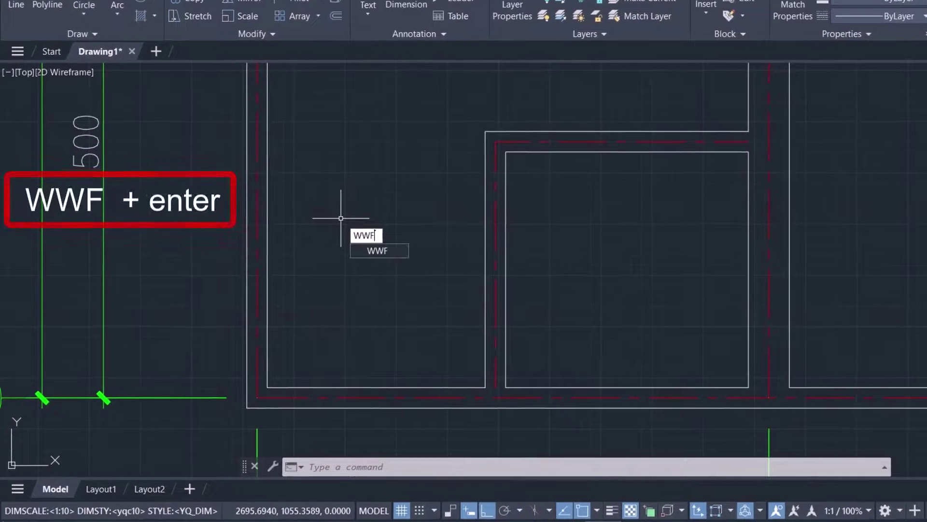
key(Return)
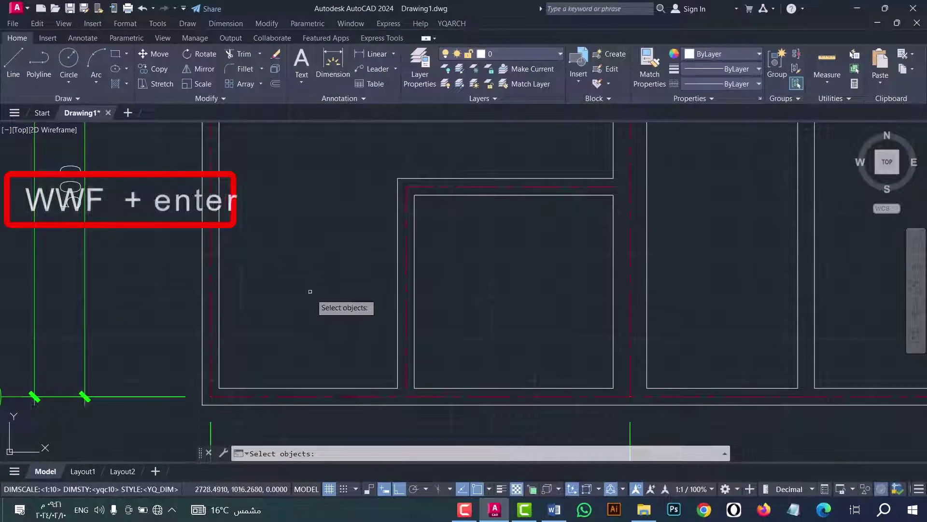
scroll(531, 251, up, 4)
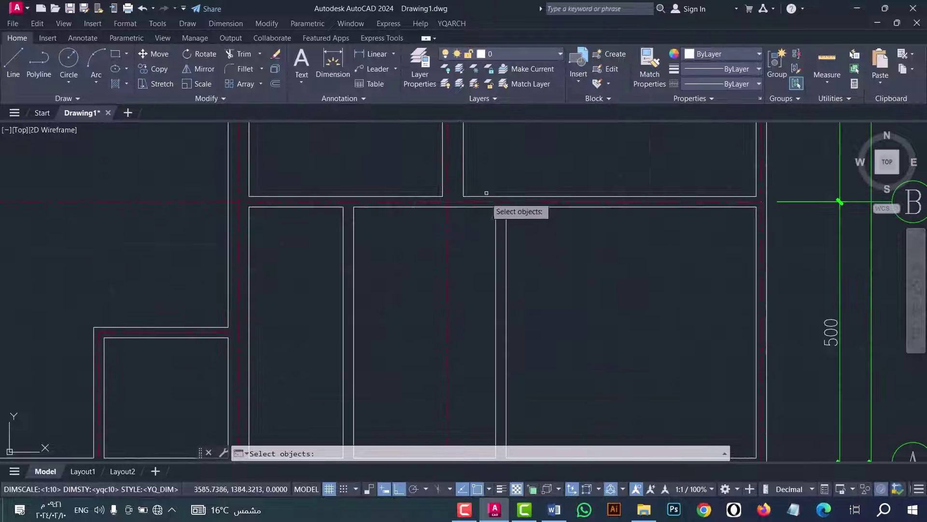
scroll(483, 180, down, 3)
click(479, 175)
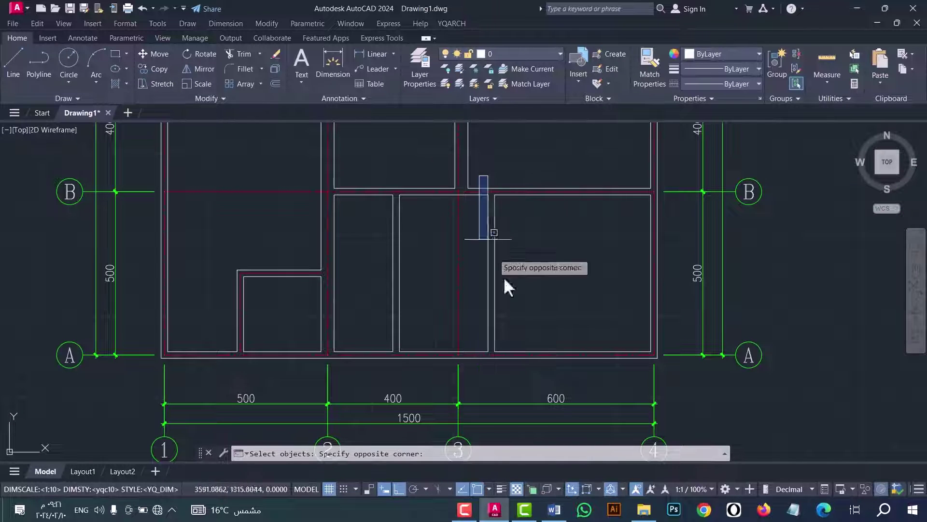
click(524, 384)
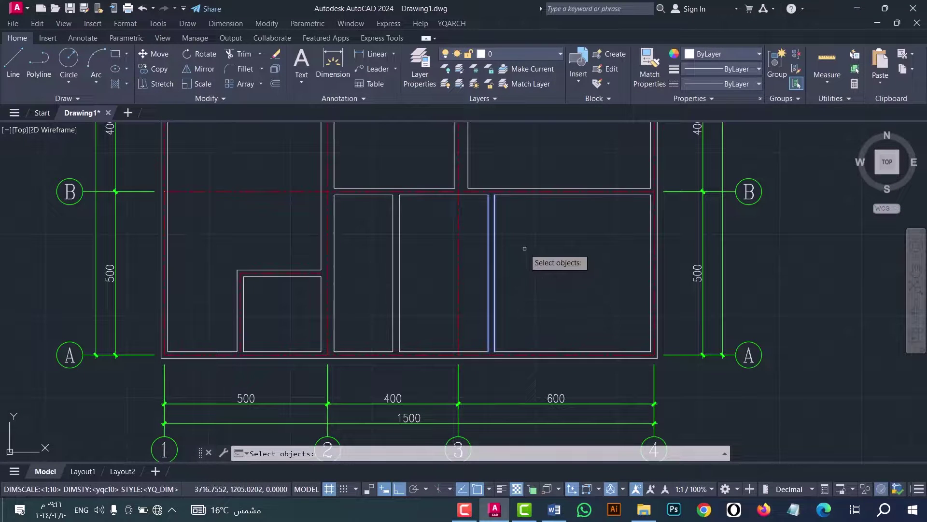
key(Return)
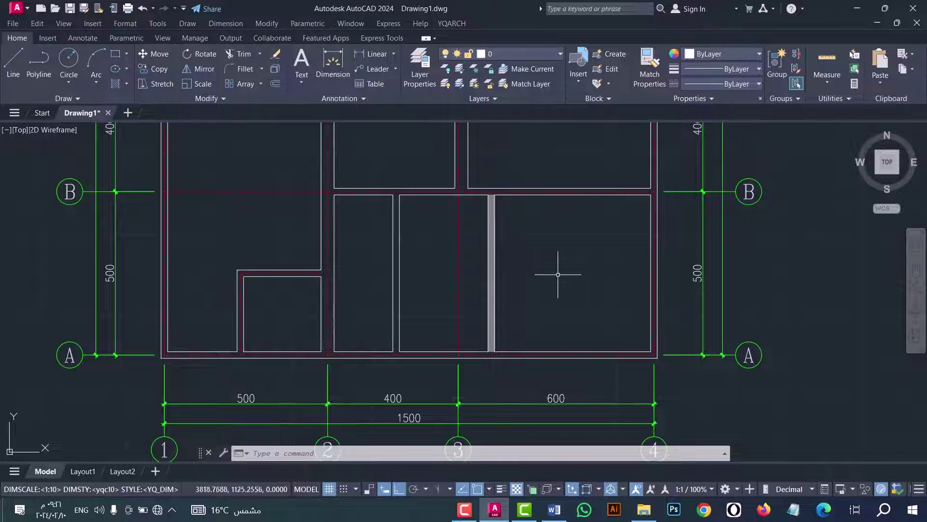
Step: Run Fill in Walls/Columns (WWF) again and window-select the axis 1 exterior wall from axis D to axis A
scroll(559, 276, down, 3)
scroll(514, 218, down, 1)
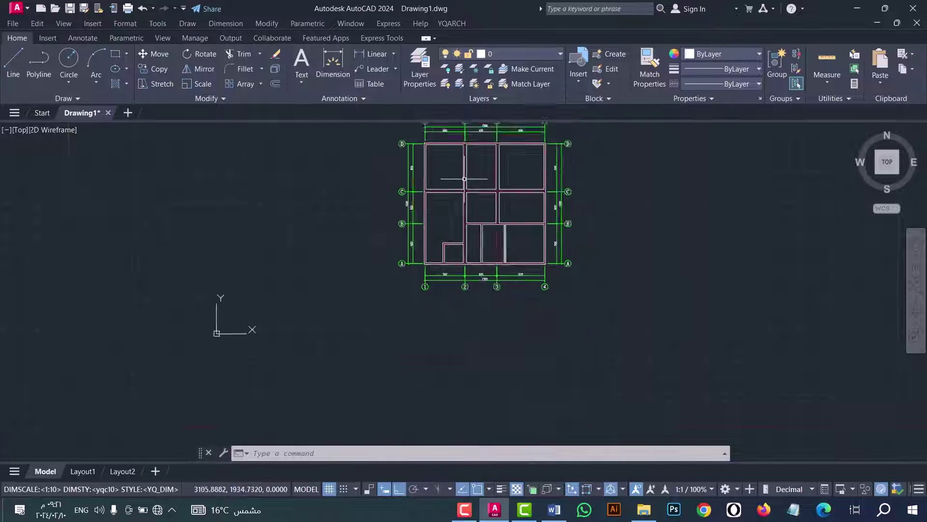
scroll(461, 181, down, 1)
scroll(445, 162, up, 1)
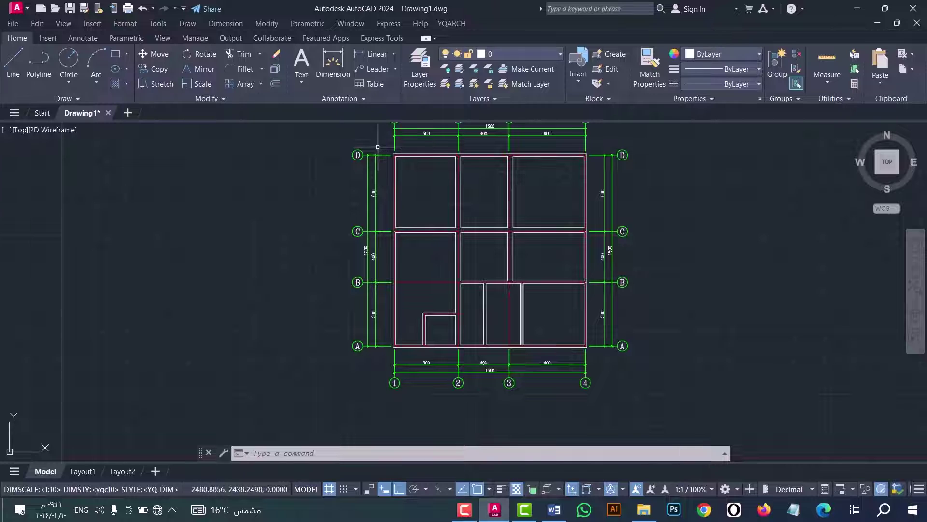
text(WWF)
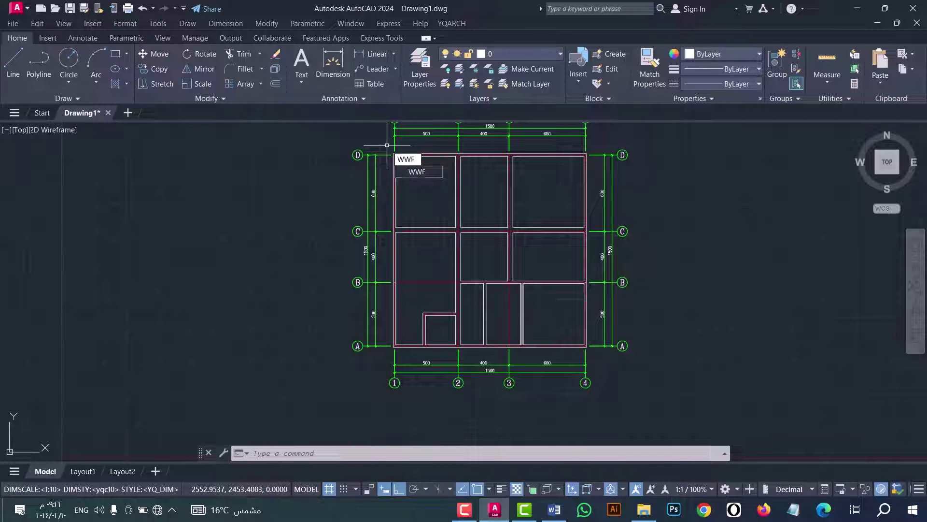
key(Return)
middle_drag(387, 145, 325, 155)
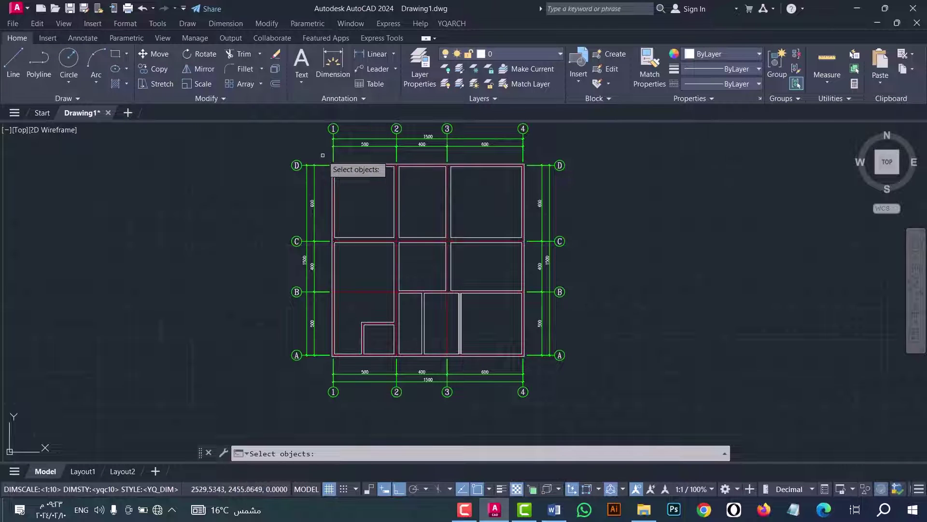
click(321, 154)
click(353, 363)
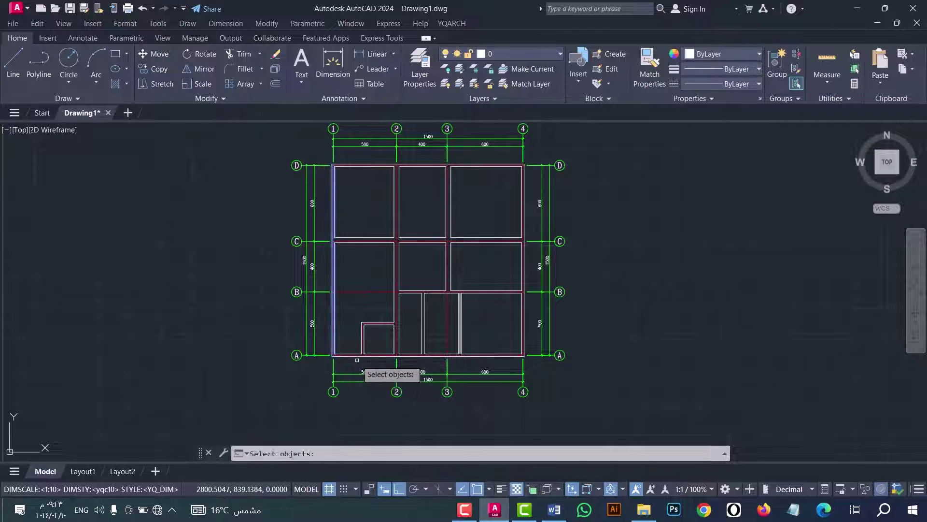